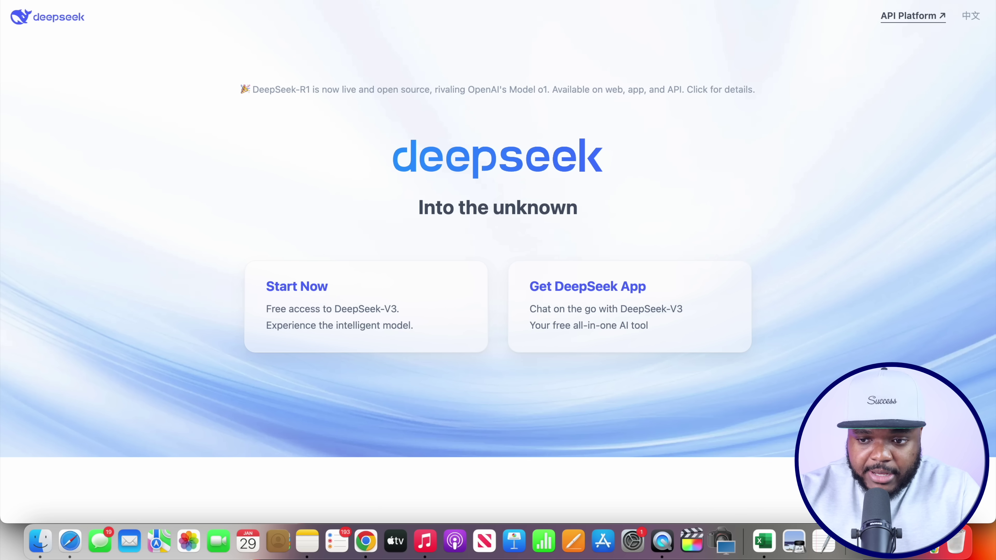
Step: Choose Start Now on DeepSeek's free chat to reach the sign-in page
mouse_move(684, 306)
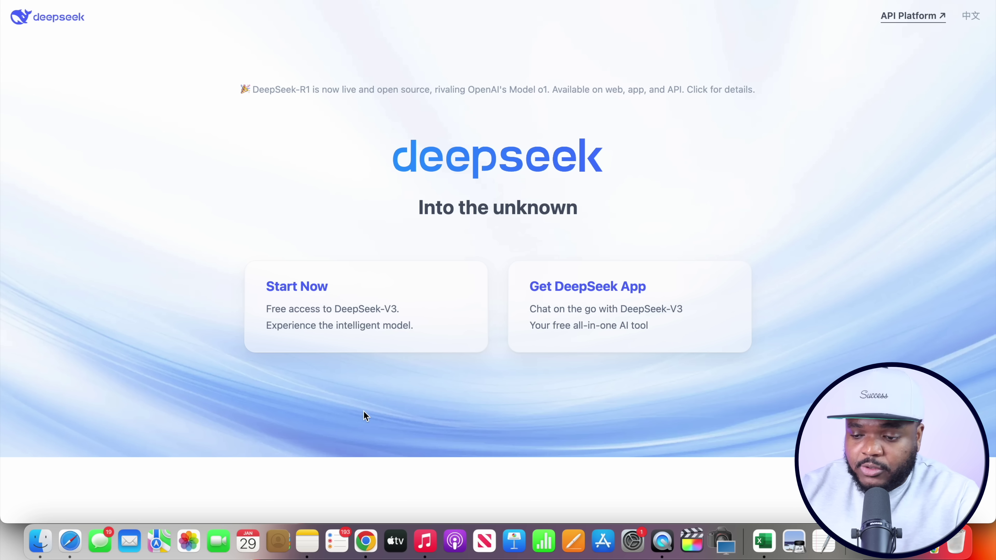
mouse_move(610, 304)
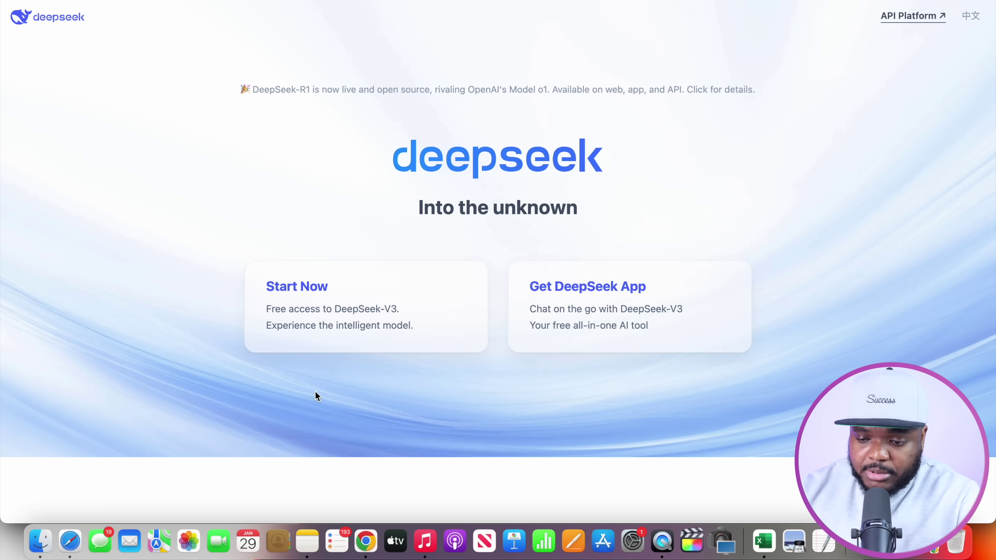
click(290, 309)
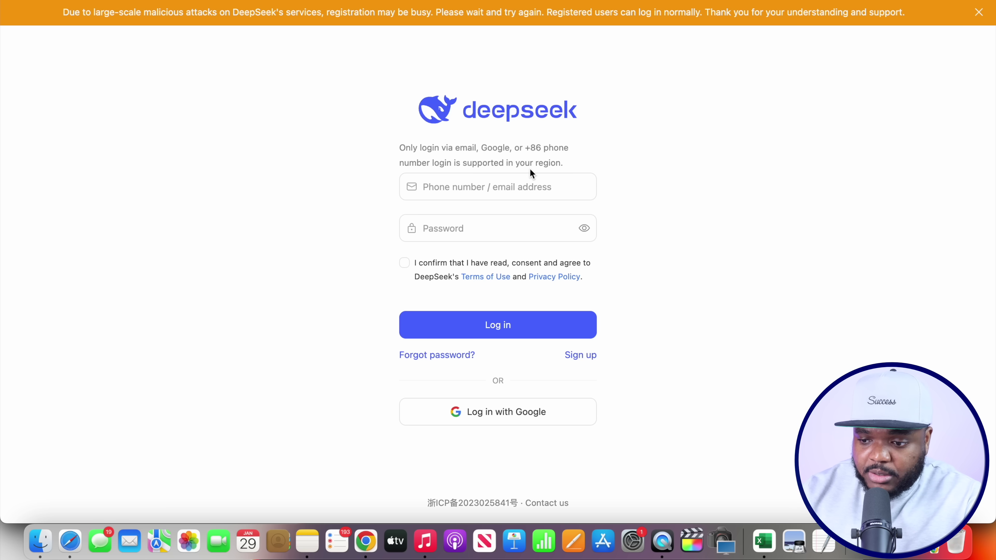
Step: Sign in to DeepSeek with a Google account
click(404, 410)
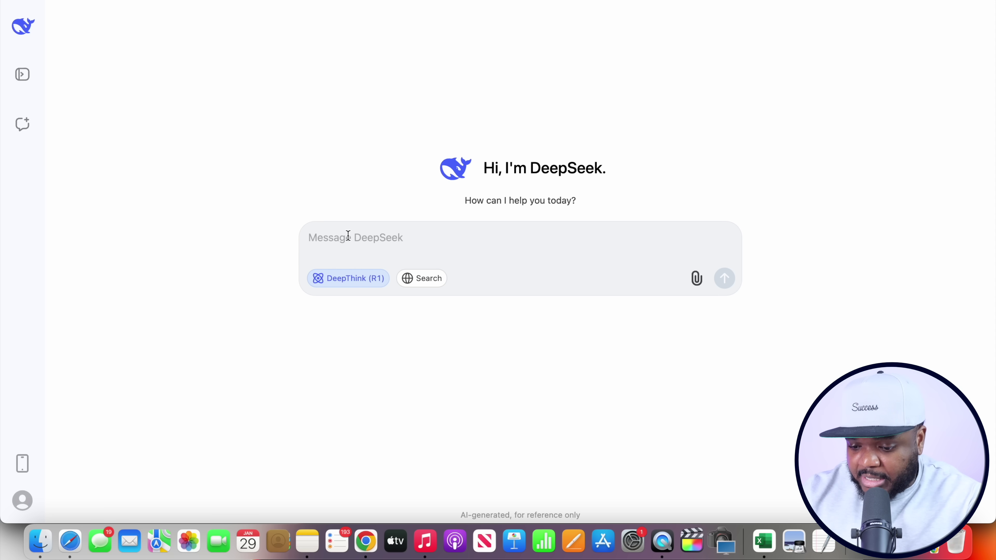
Step: Send the top-10 cheap, work-from-anywhere side hustle prompt with DeepThink (R1) on
text(I am thinking about starting a side hustle from my house using DEEPSEEK  - that doesn't require too much money to get up and running - It can be ran anywhere around the world - has the potential to grow to over $10,000  can you give me the top 10 side hustles to choose from)
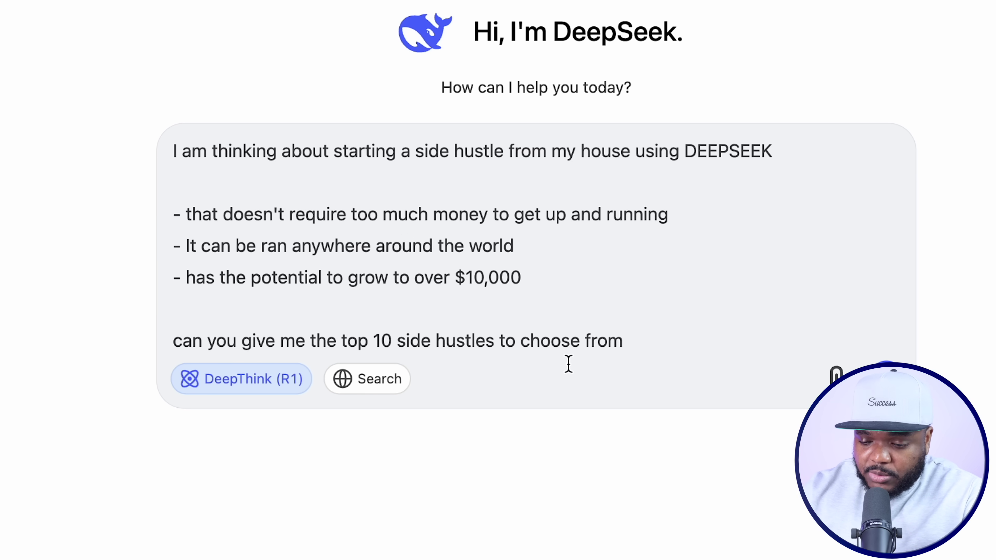
click(189, 388)
click(211, 377)
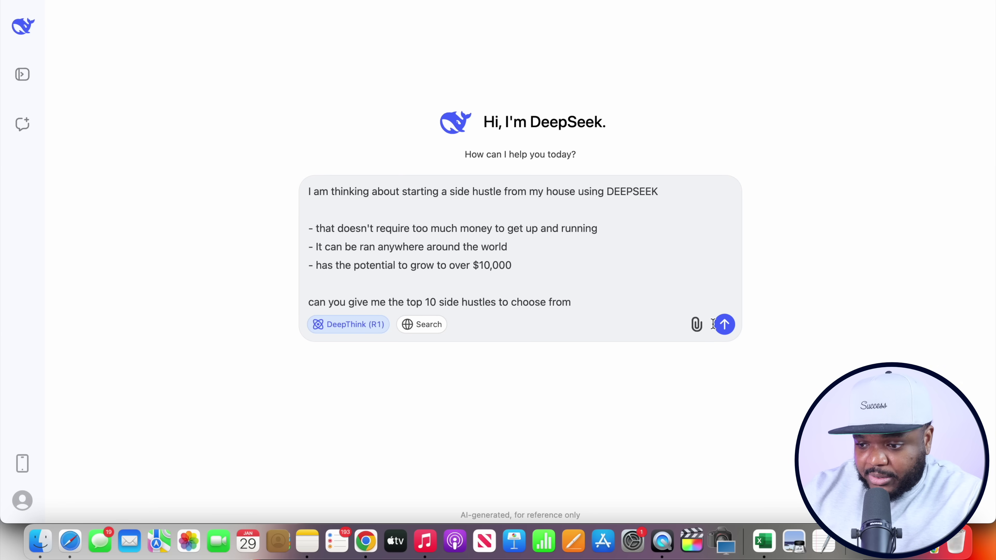
click(723, 324)
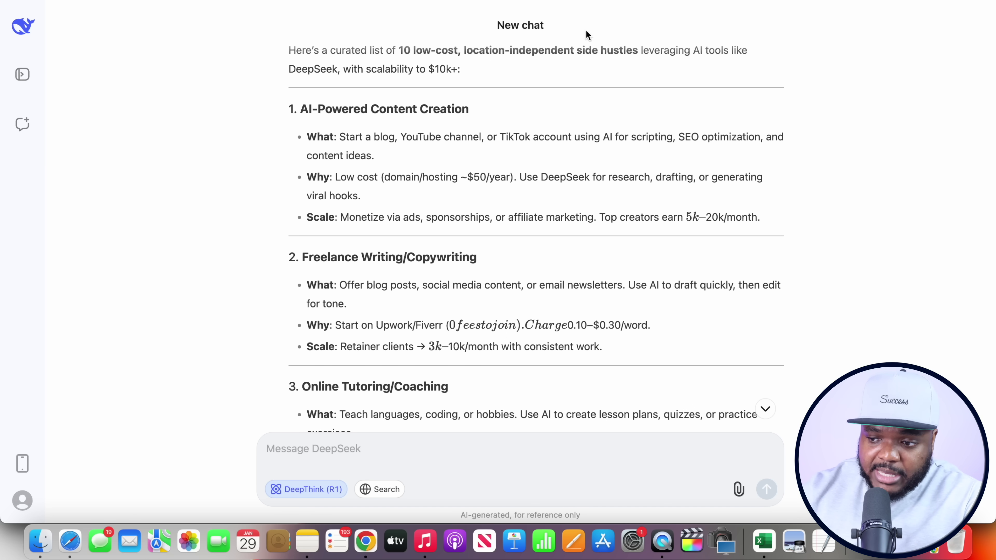
Step: Scroll through the side-hustle list down to section 7, Digital Product Sales
scroll(304, 101, down, 1)
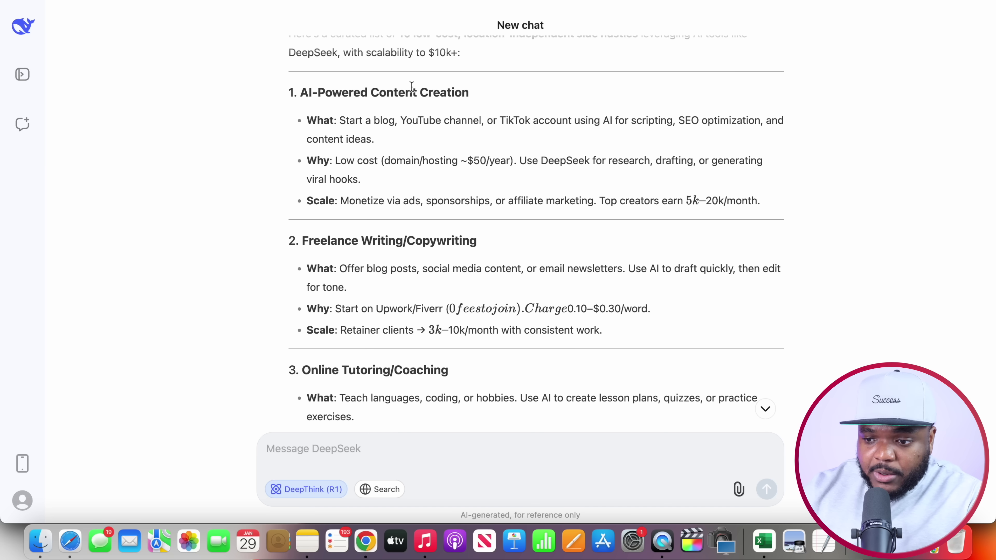
scroll(335, 283, down, 3)
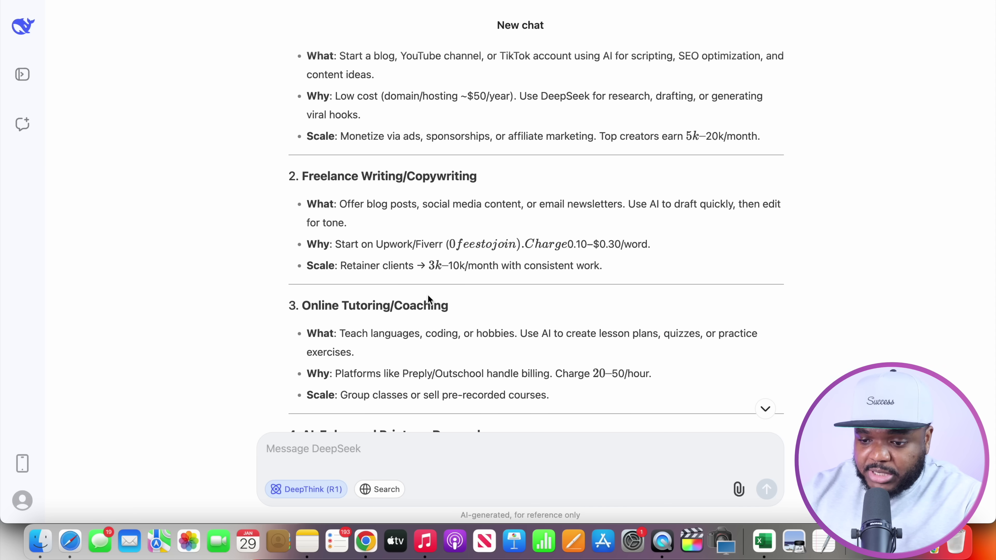
scroll(428, 299, down, 5)
scroll(408, 266, down, 5)
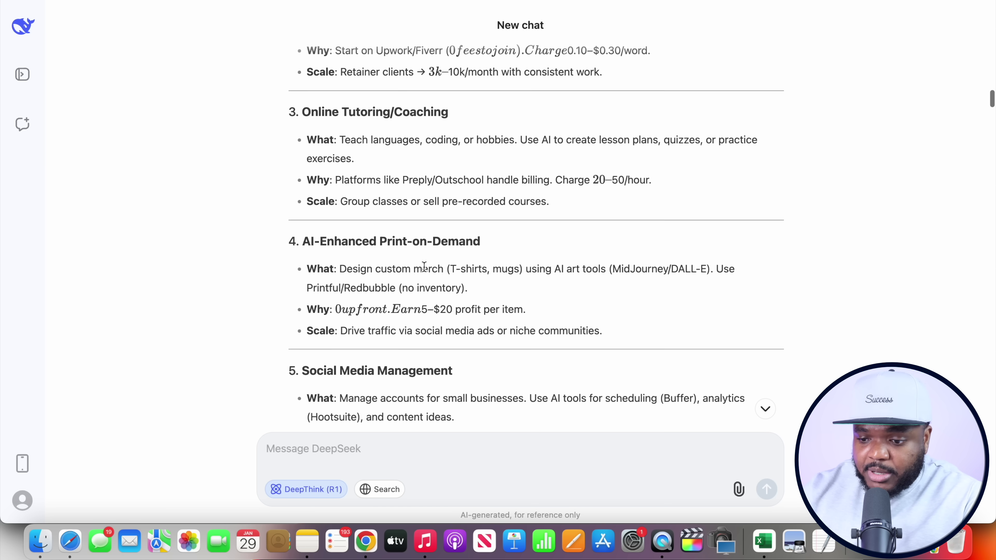
scroll(424, 271, down, 4)
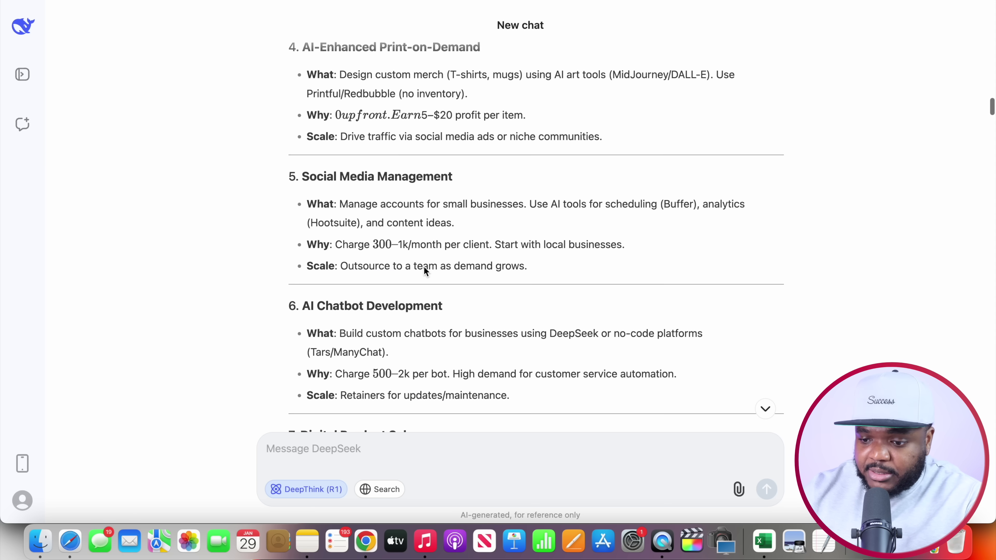
scroll(423, 271, down, 2)
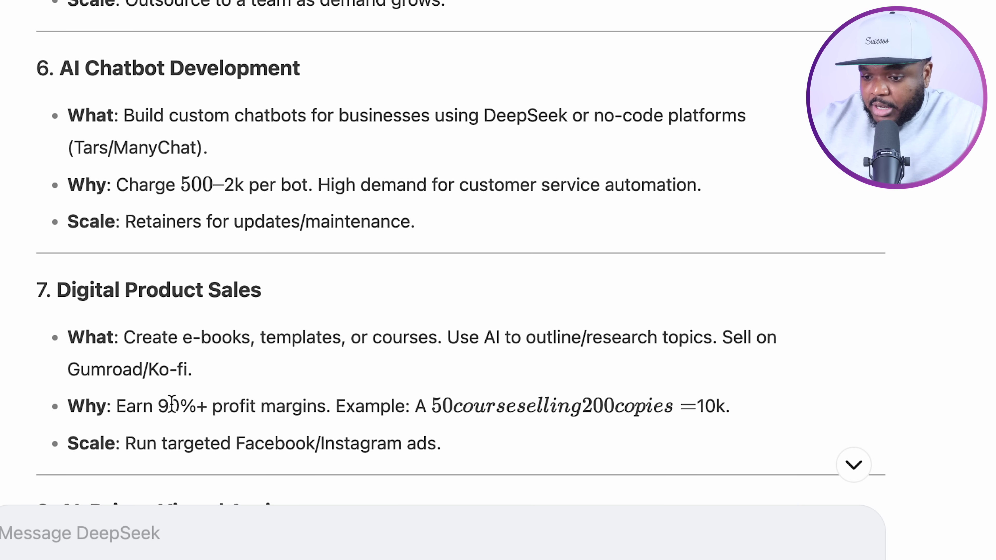
drag(157, 406, 196, 408)
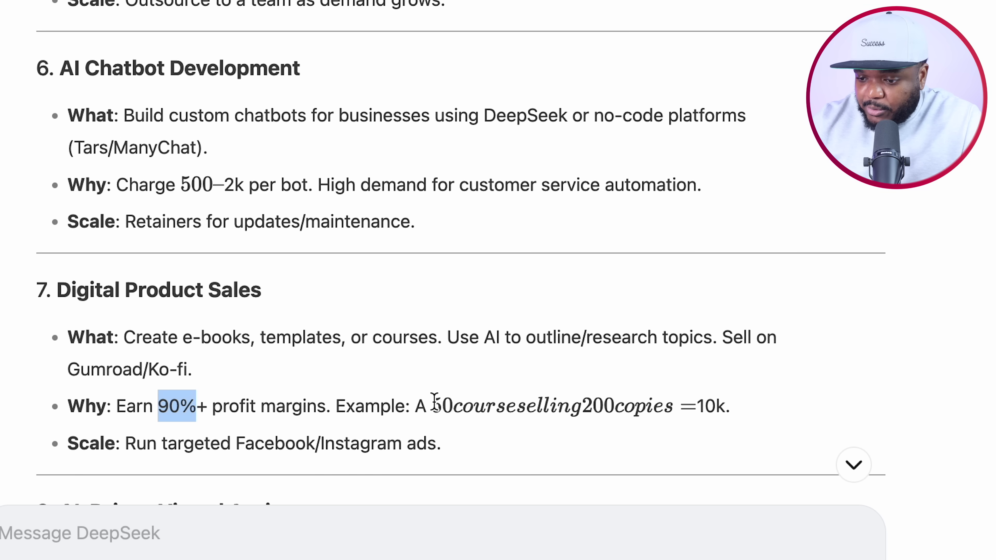
drag(432, 404, 452, 404)
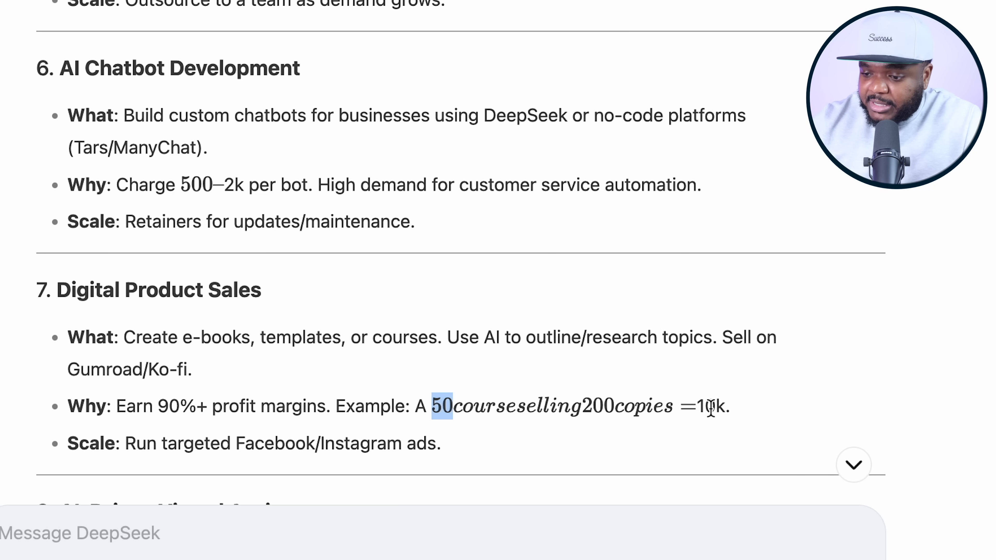
click(770, 399)
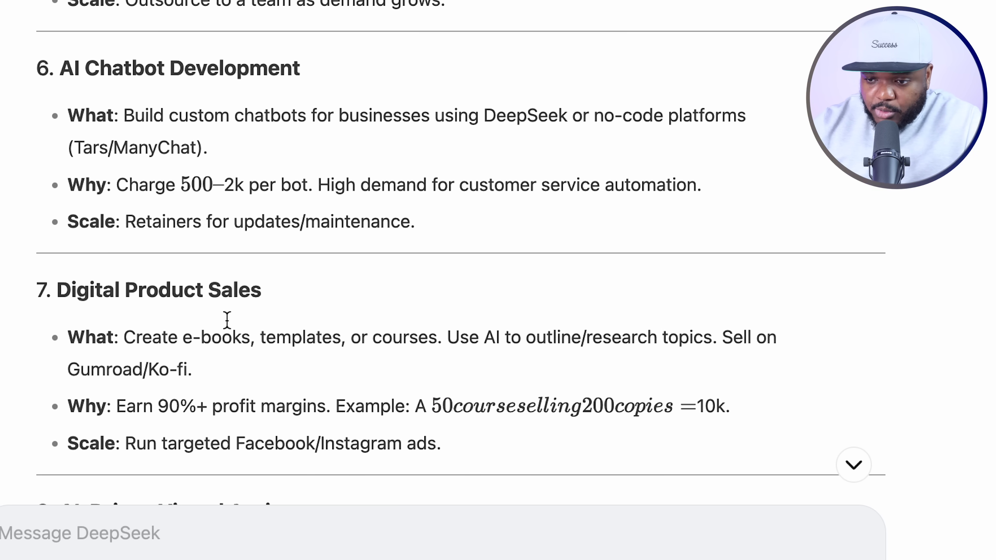
scroll(267, 331, down, 5)
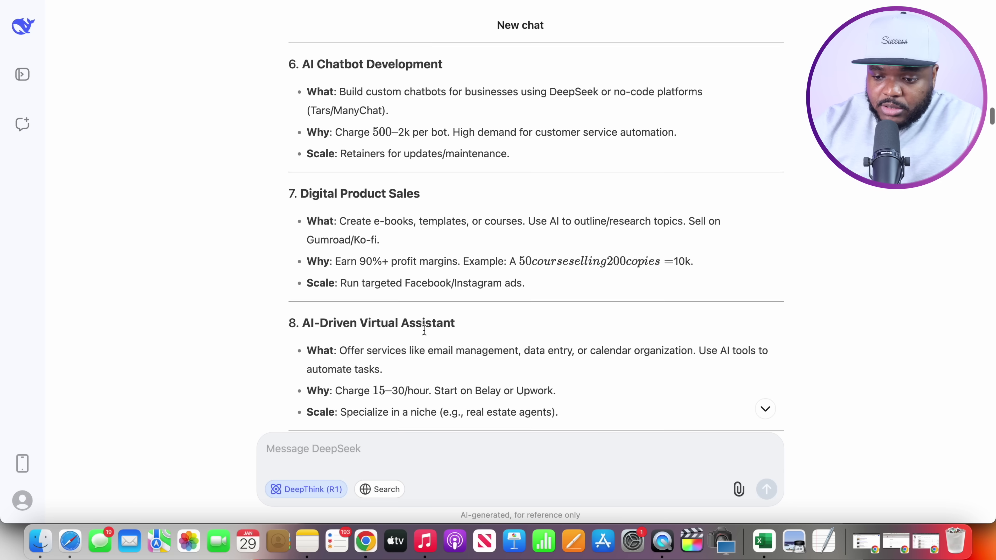
scroll(423, 329, down, 5)
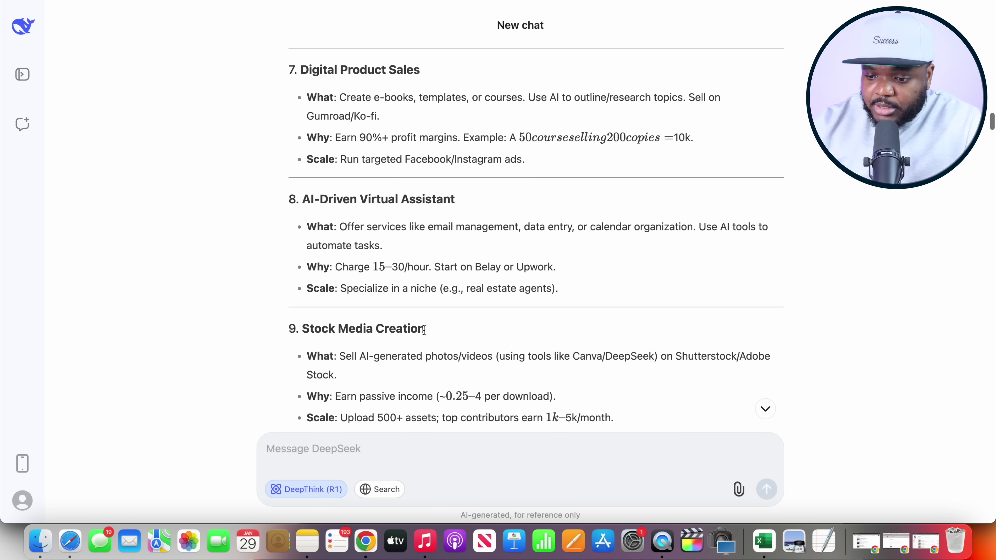
scroll(424, 330, down, 1)
scroll(424, 330, down, 4)
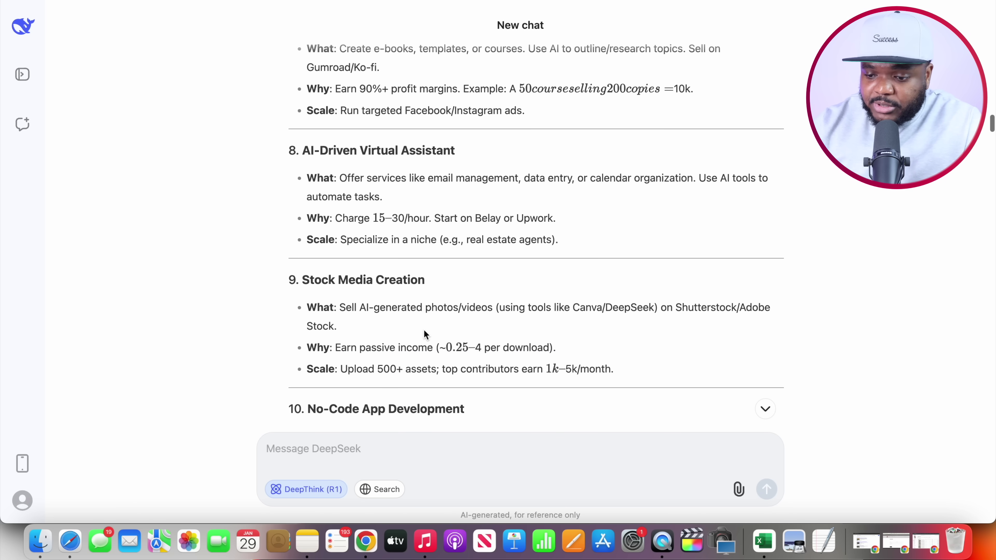
scroll(466, 232, up, 6)
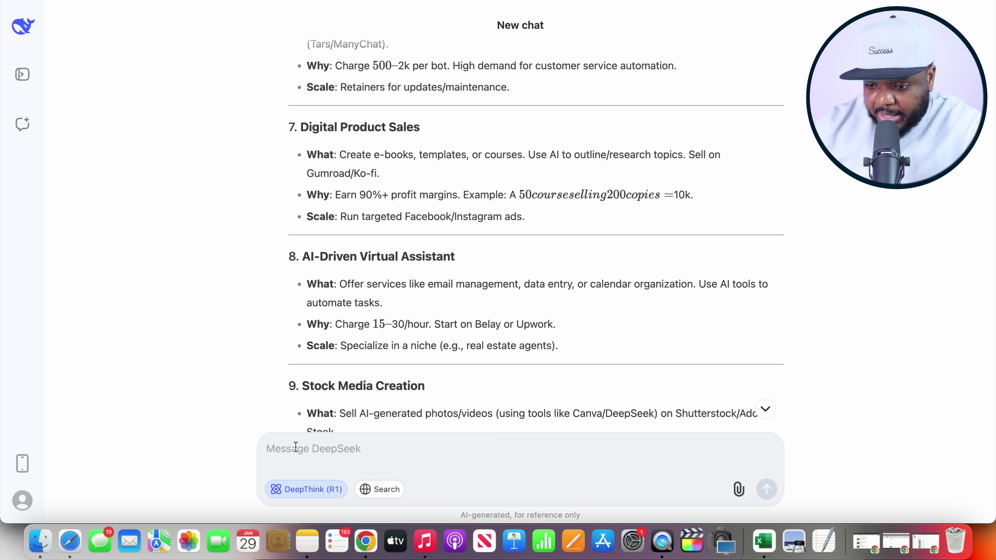
Step: Paste, edit and send the prompt asking for profitable niches for selling ebooks and courses
text(I Am Thinking About Moving Forward With Selling [Digital Products (ebooks and courses) ] Through My Own Website Can You Give Me the Top 10 Profitable Nieces Choose From)
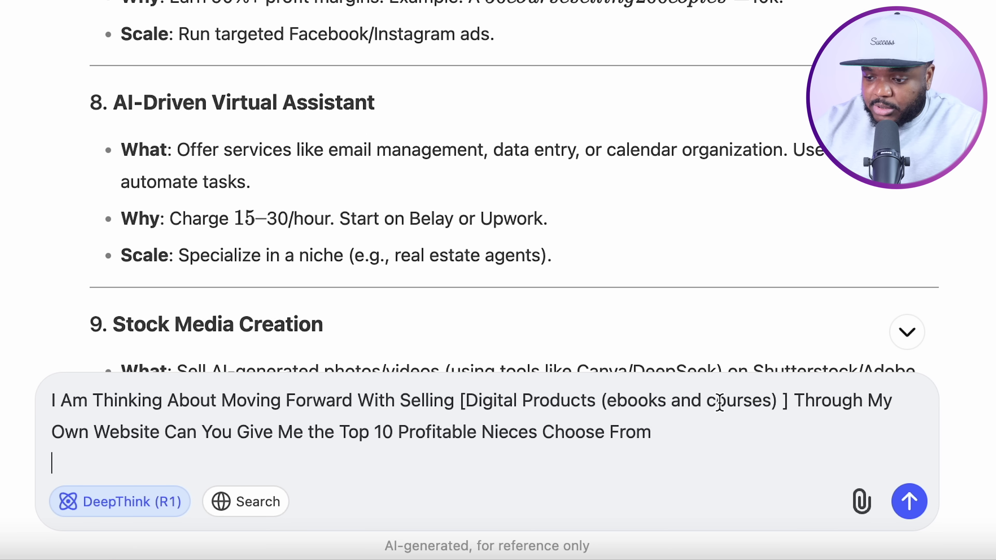
click(164, 462)
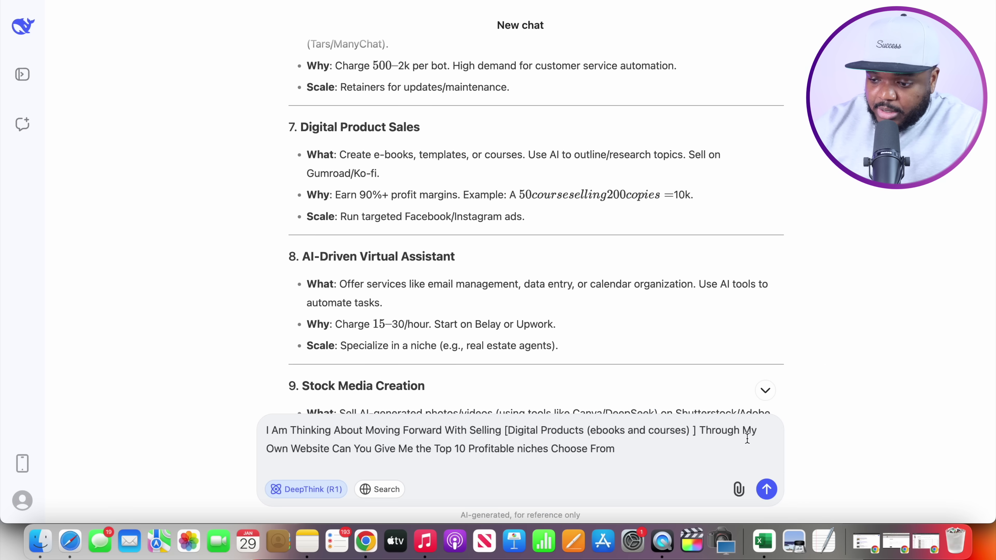
click(767, 489)
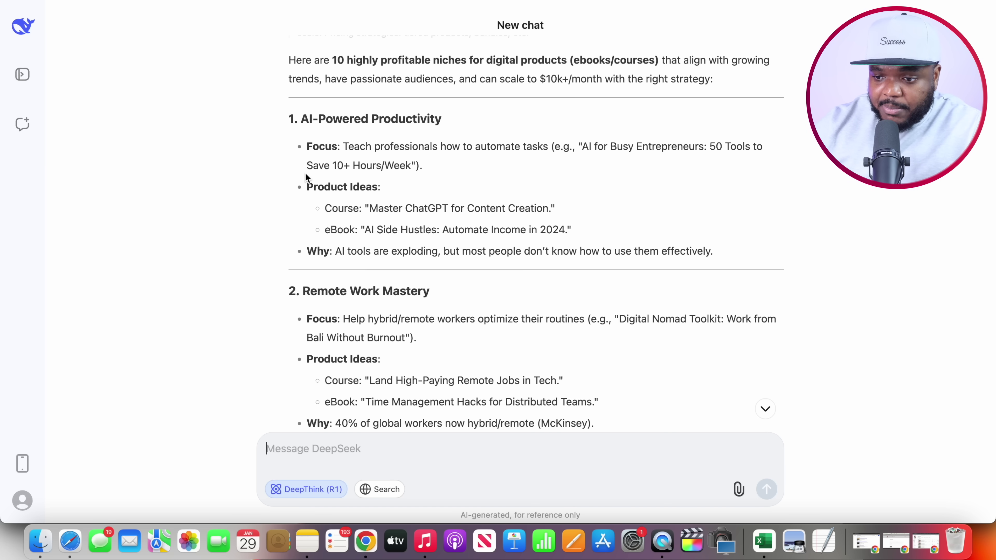
Step: Scroll down to section 5 and highlight the Freelancer Finance heading
scroll(403, 219, down, 5)
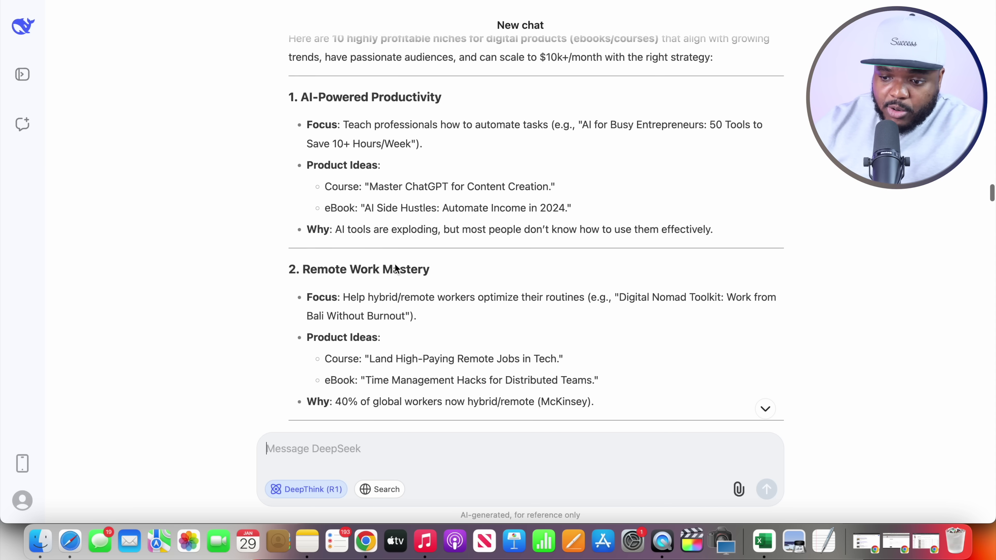
scroll(432, 310, down, 6)
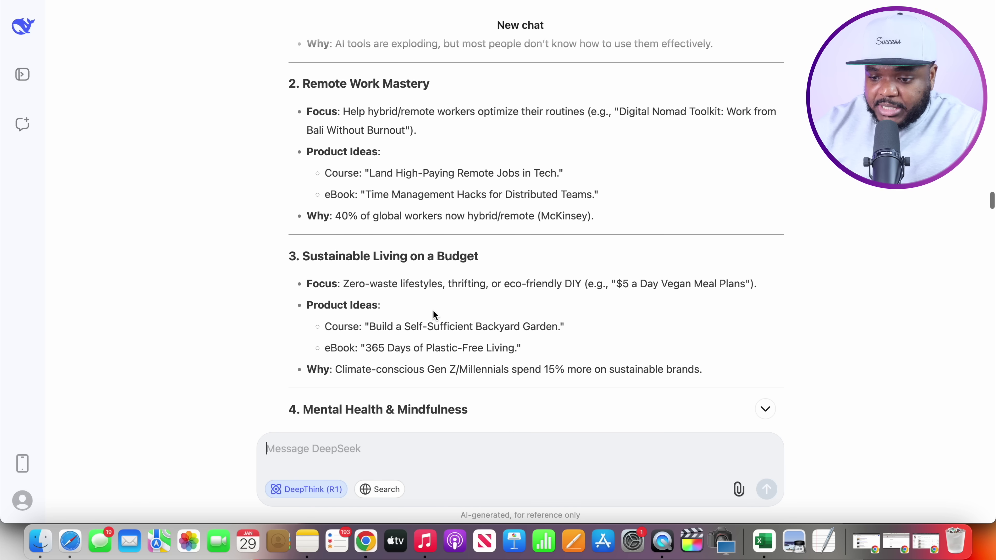
scroll(443, 350, down, 1)
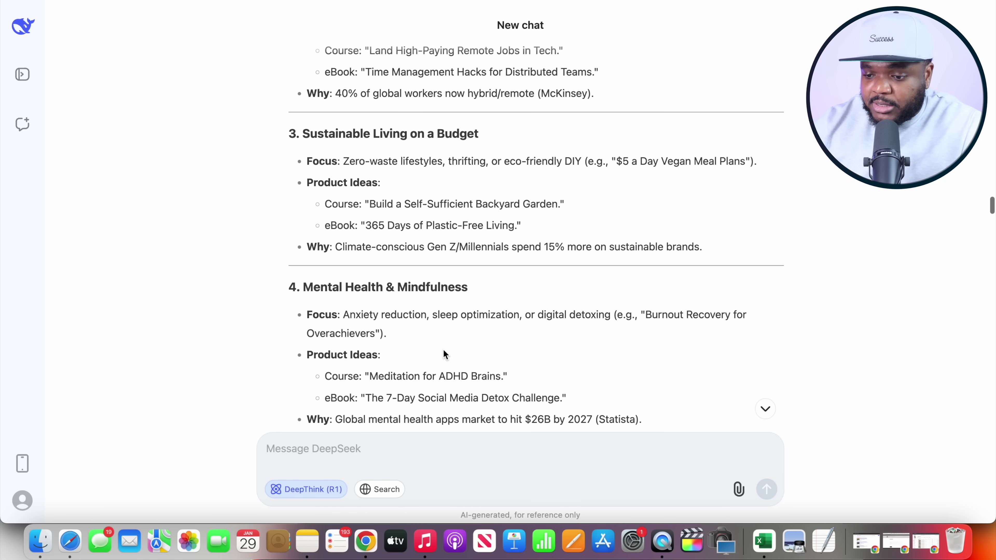
scroll(443, 349, down, 3)
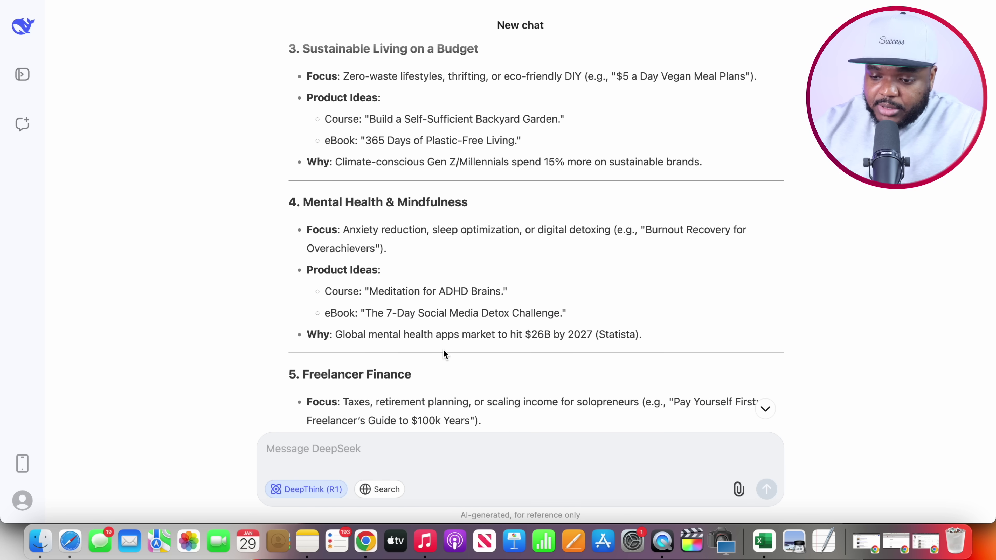
scroll(443, 350, down, 7)
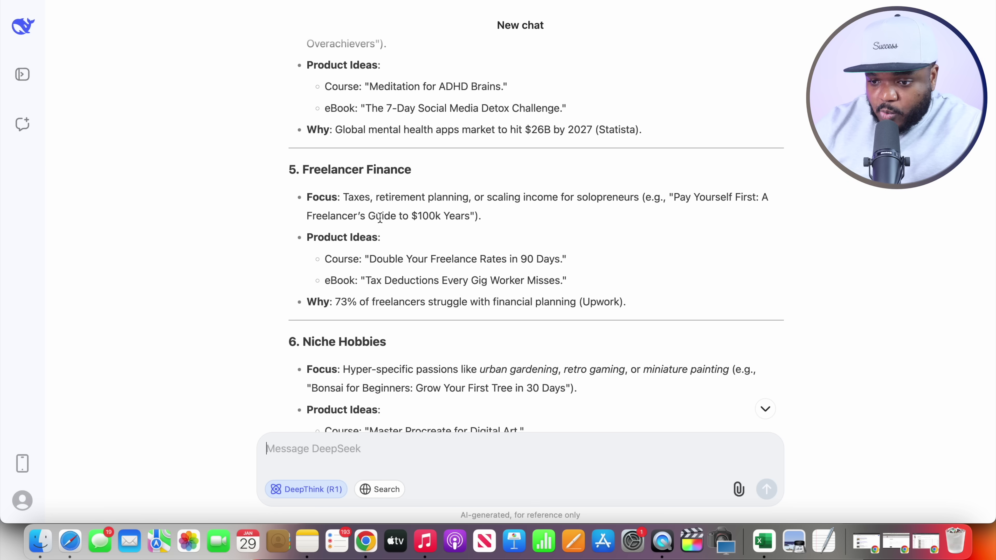
drag(305, 170, 411, 170)
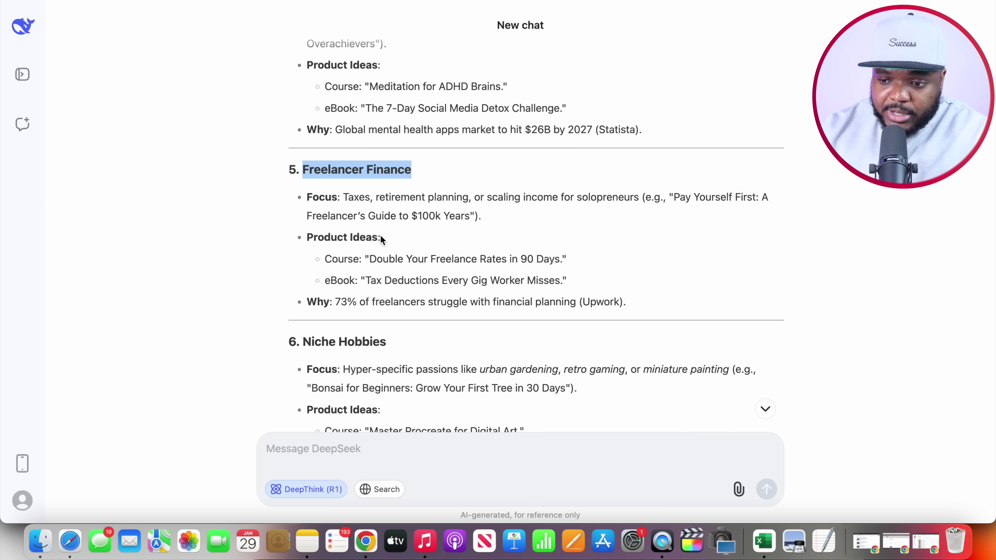
click(363, 258)
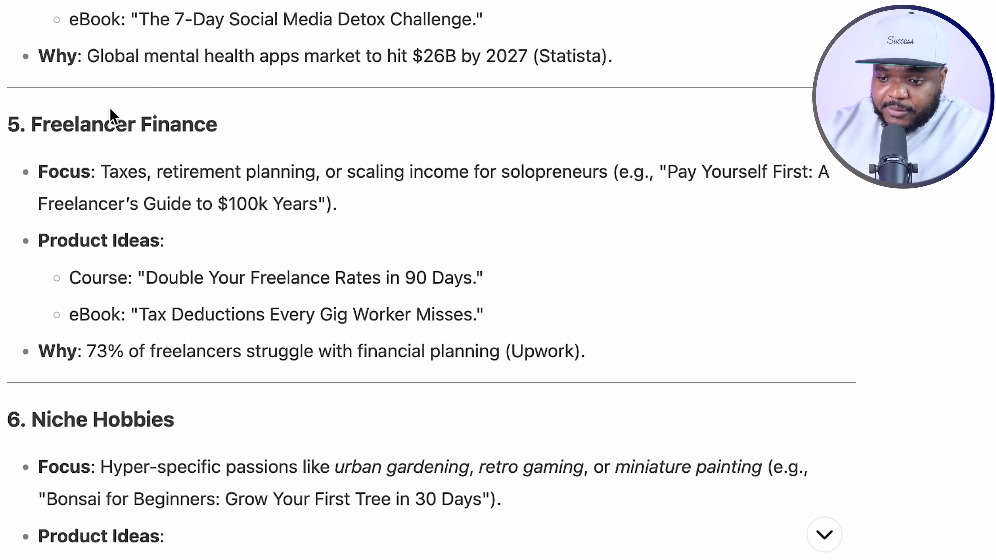
drag(87, 353, 125, 353)
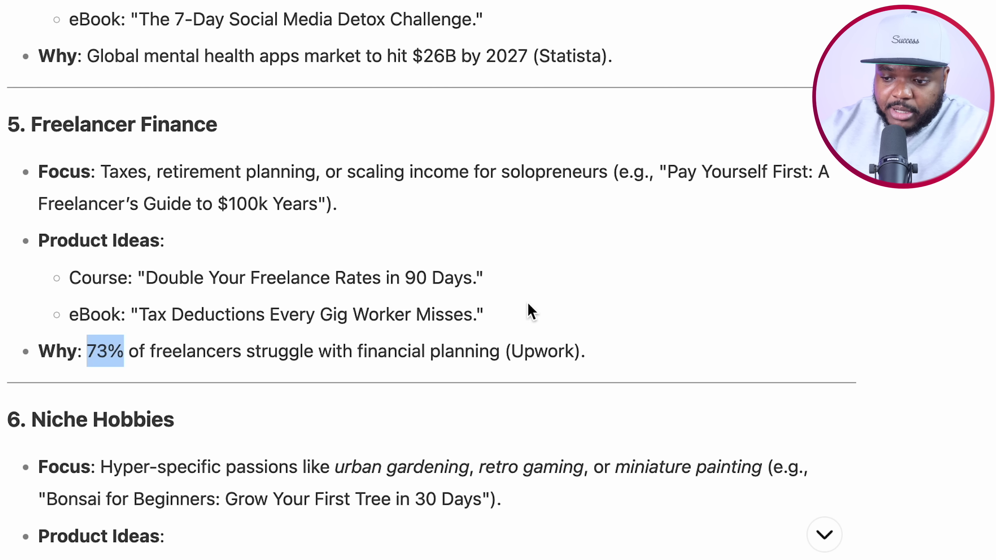
click(569, 351)
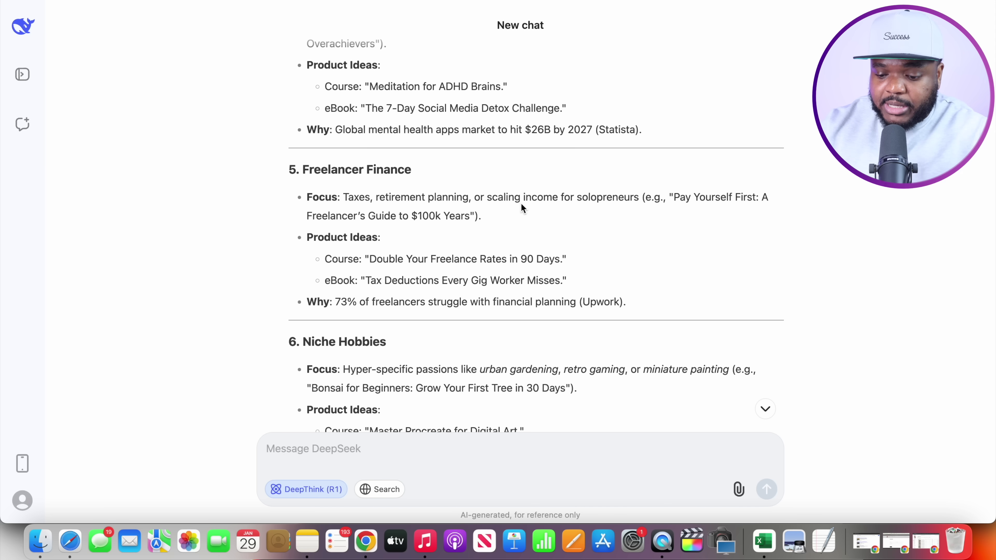
Step: Ask DeepSeek for the top 10 high-demand Freelance Finance ebook or course ideas
click(302, 452)
text(I am thinking about moving forward with ‘Freelance Finance’ can you give me the top 10 most searched ebooks or courses within this niche that I can make and sell)
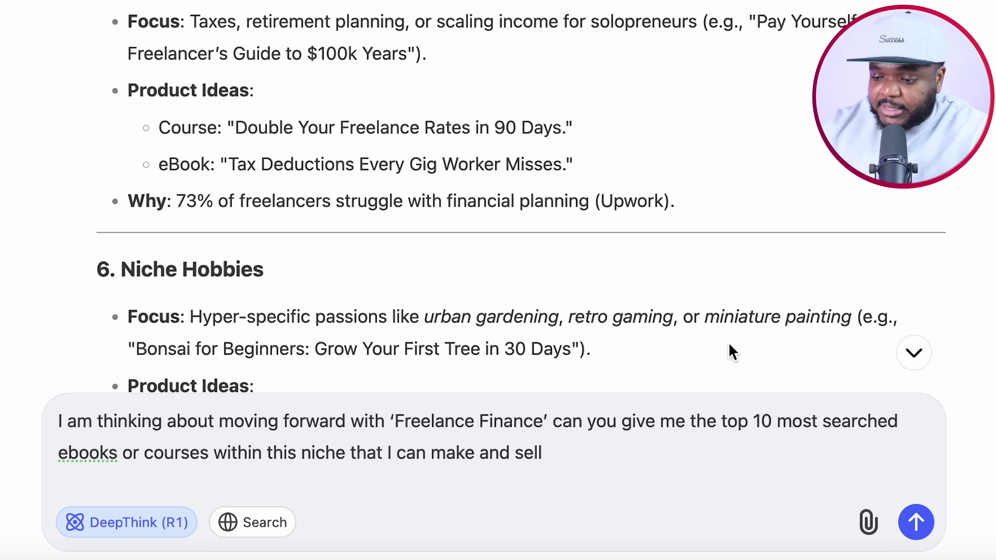
click(766, 489)
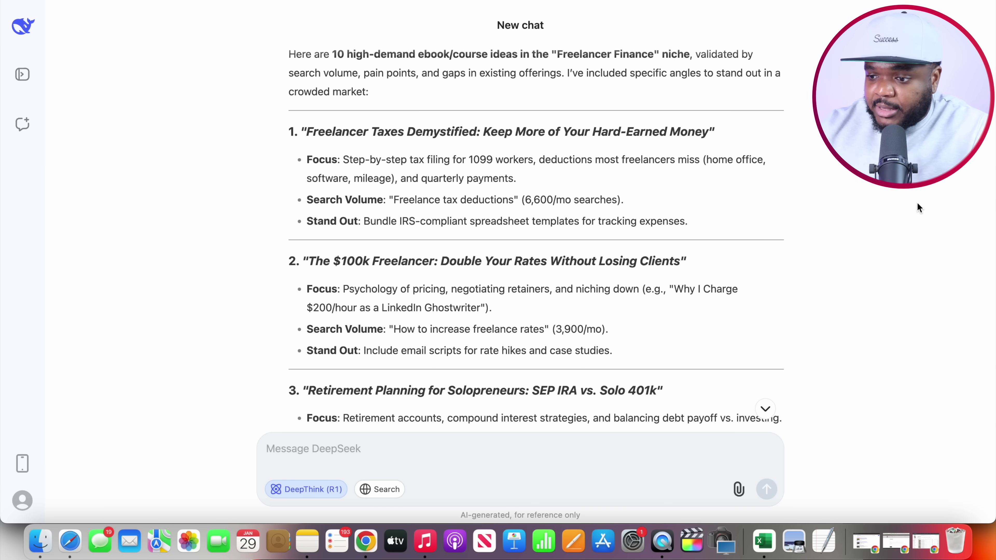
Step: Scroll through the 10 ideas down to Client Payment Nightmares Solved
scroll(899, 206, down, 3)
scroll(899, 205, down, 5)
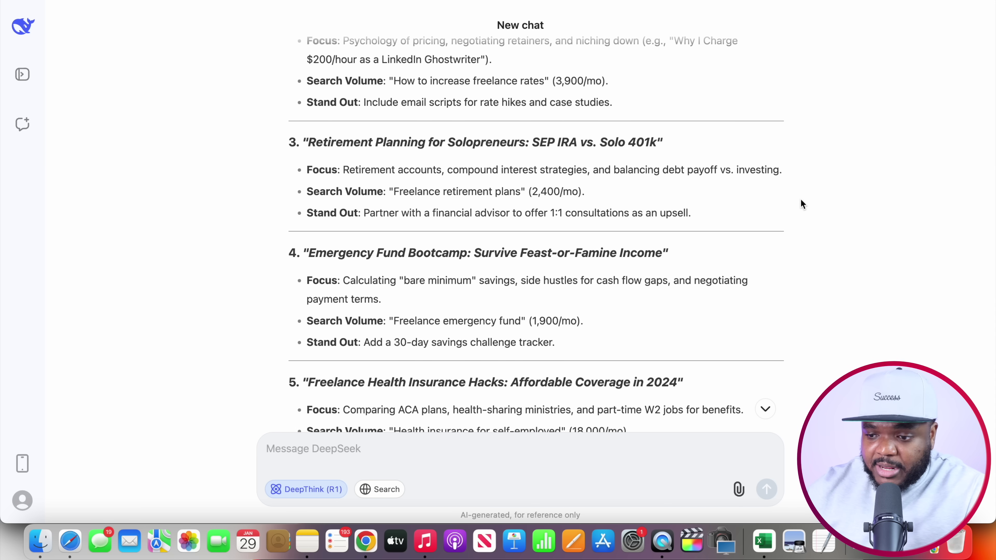
scroll(802, 202, down, 4)
scroll(801, 201, down, 8)
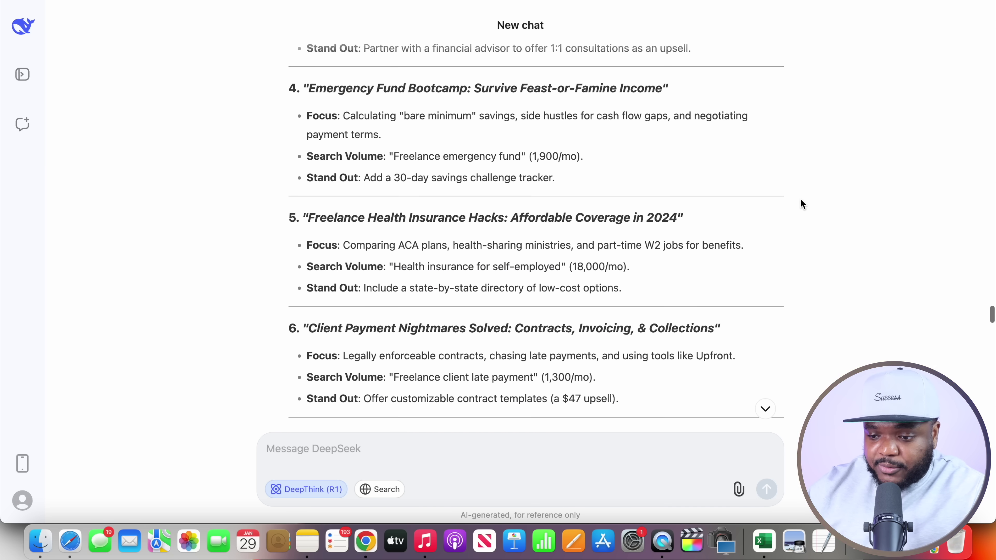
scroll(800, 199, down, 2)
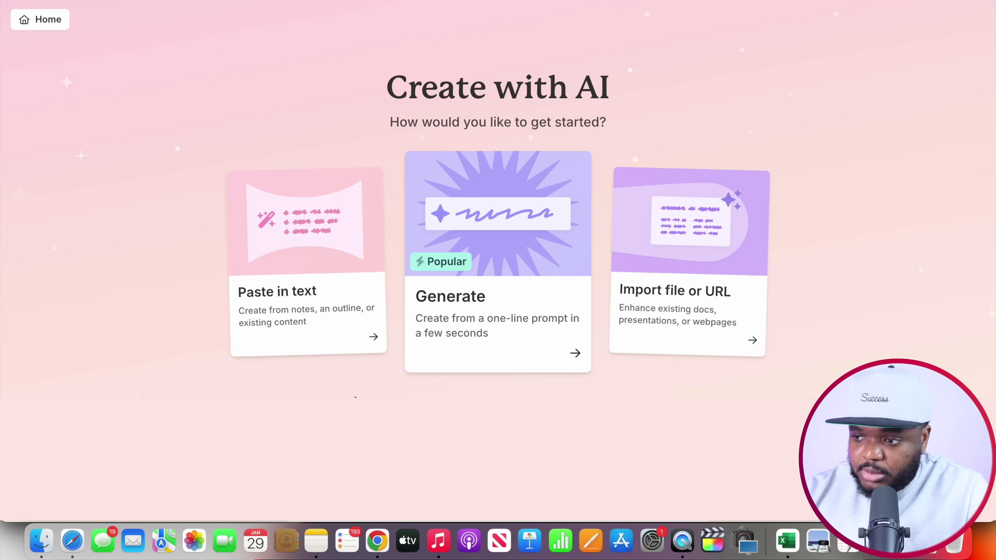
Step: Choose Gamma's Generate option to build a deck from a one-line prompt
click(539, 306)
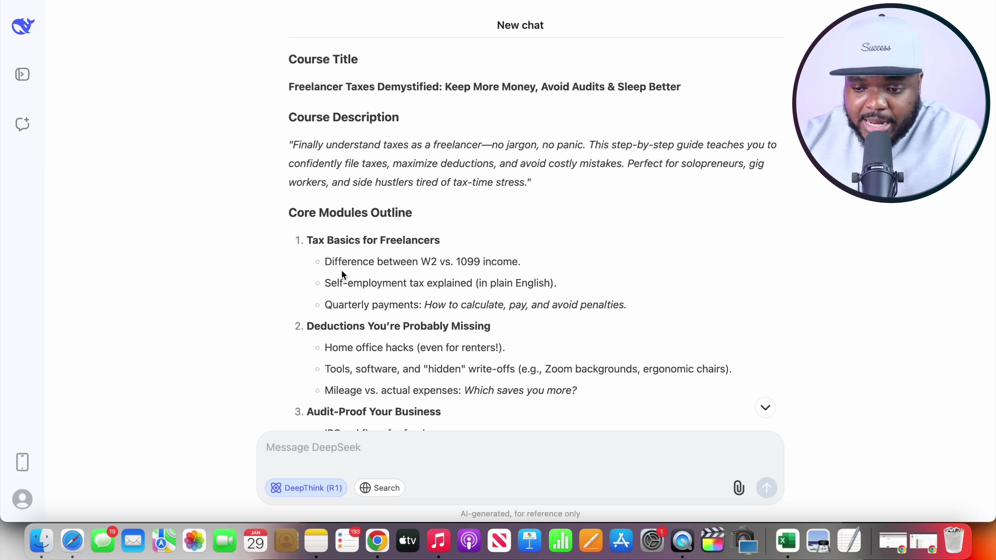
Step: Select the Freelancer Taxes Demystified Course Description paragraph in DeepSeek's reply
scroll(385, 253, down, 1)
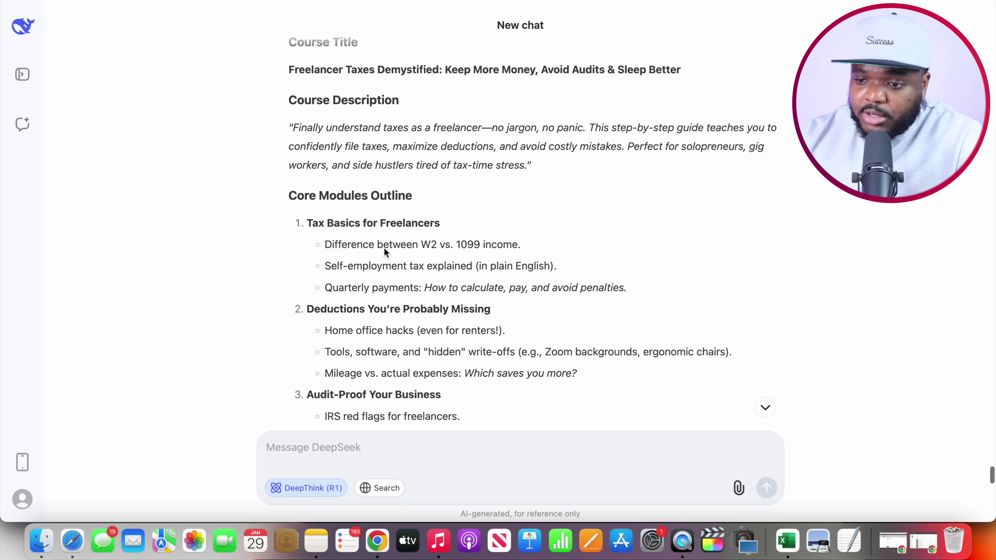
scroll(366, 285, down, 1)
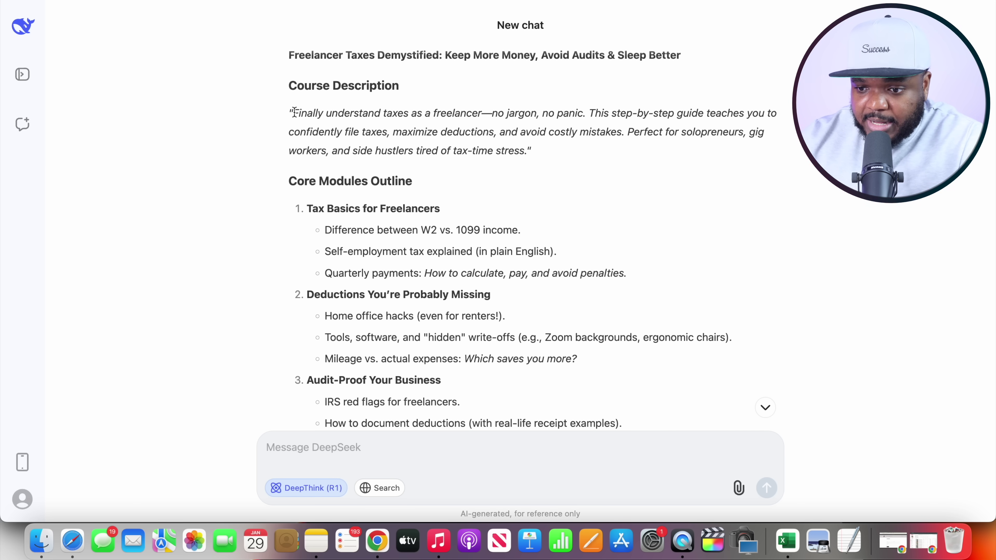
drag(294, 113, 529, 151)
key(super+c)
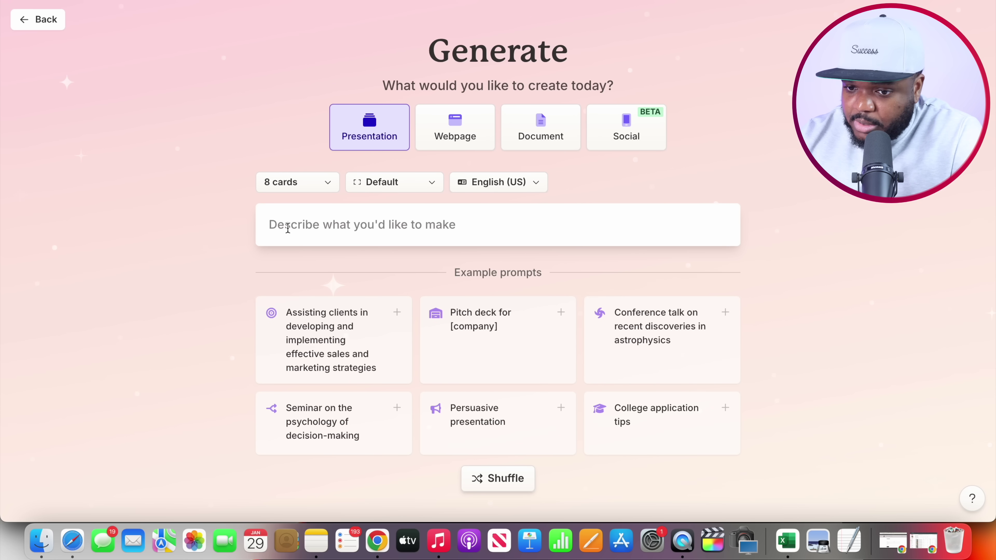
Step: Generate a 10-card Gamma deck on demystifying freelancer taxes from the pasted tax-course description
click(303, 228)
key(super+v)
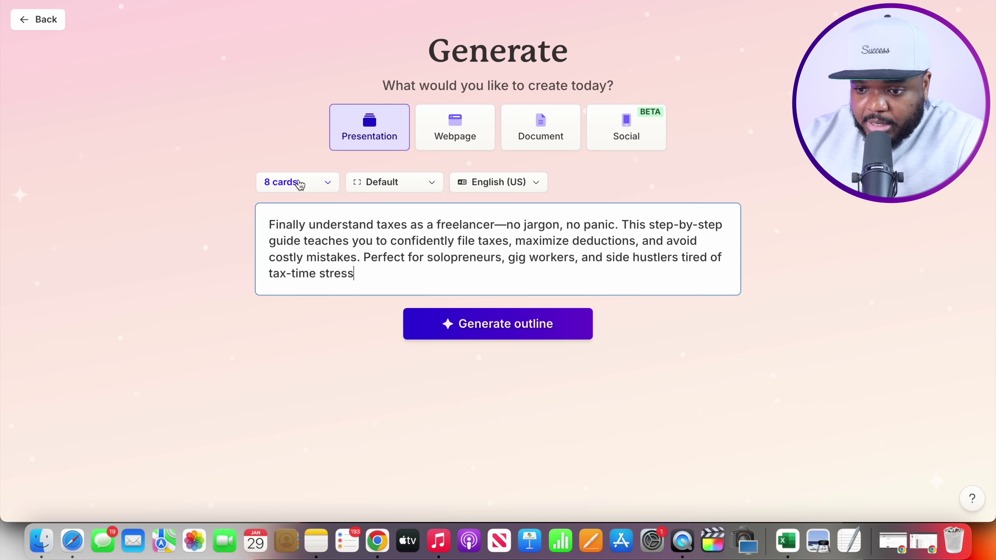
click(300, 185)
click(400, 321)
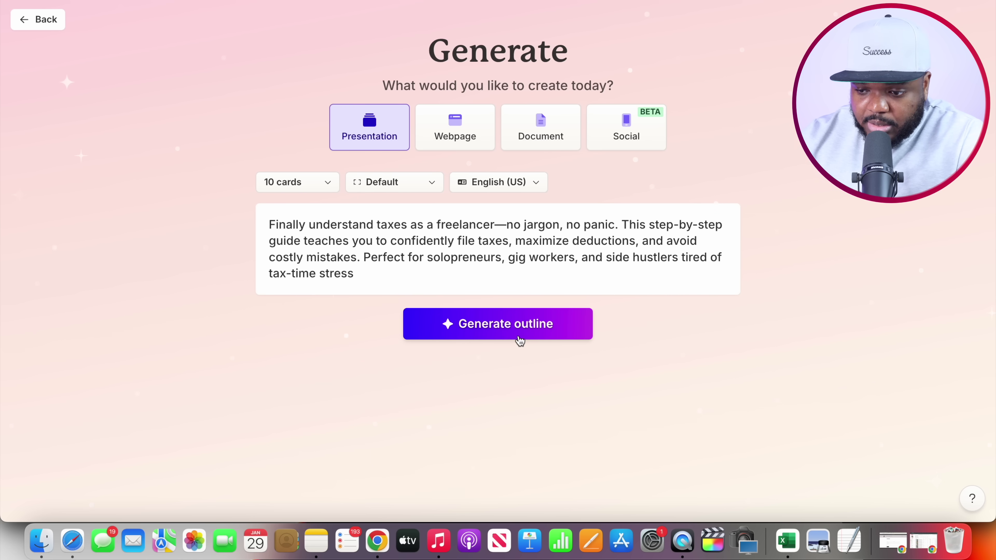
click(513, 332)
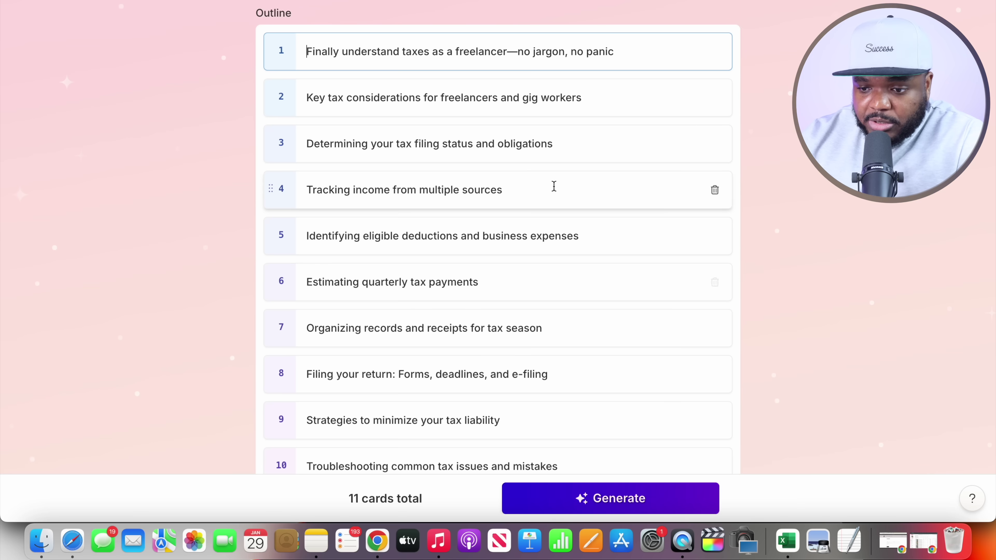
scroll(554, 185, down, 3)
scroll(554, 186, up, 2)
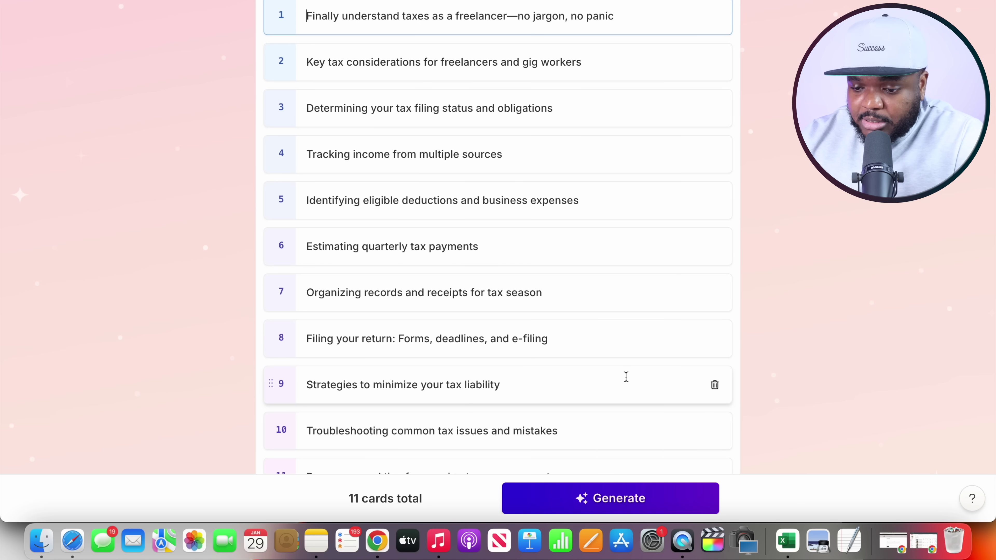
click(656, 503)
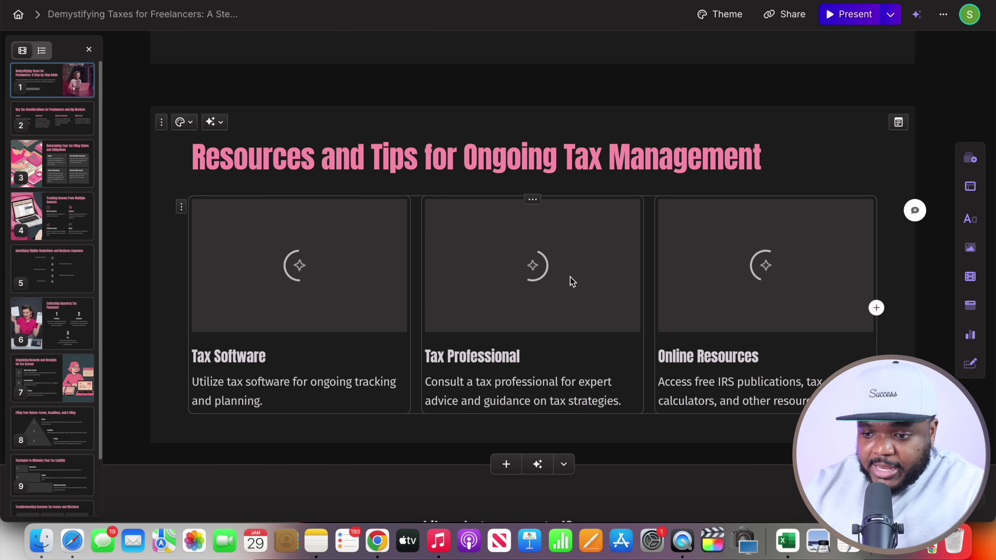
scroll(572, 282, up, 3)
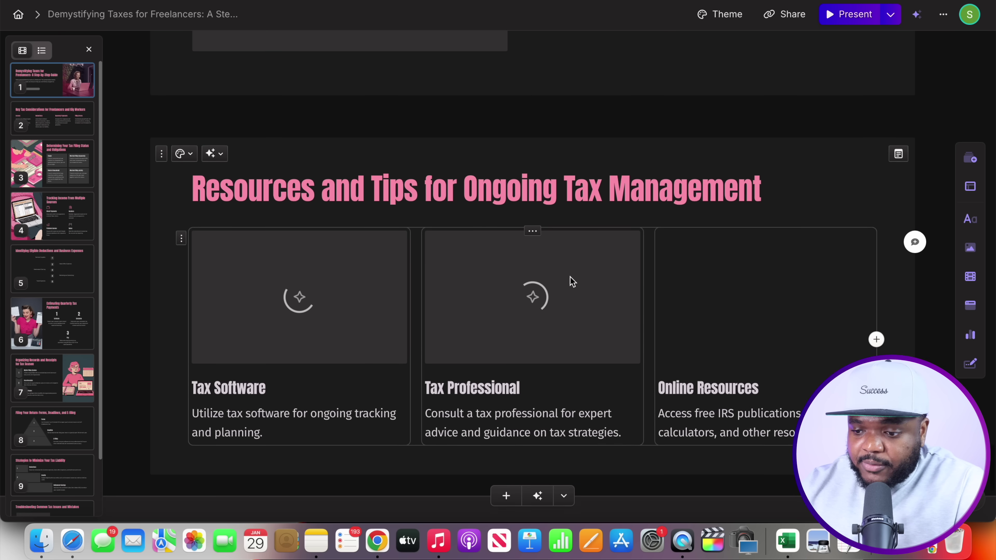
scroll(570, 277, up, 15)
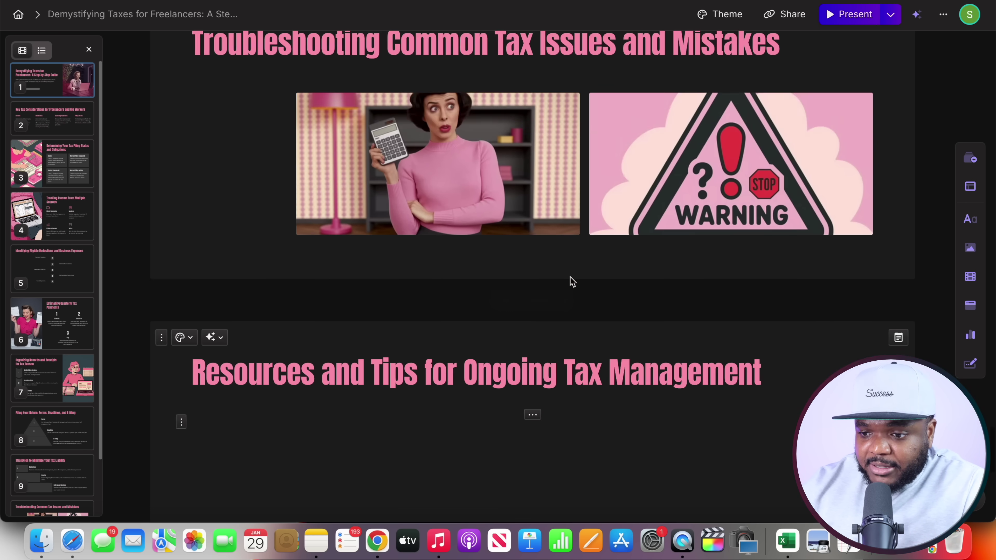
scroll(571, 277, up, 10)
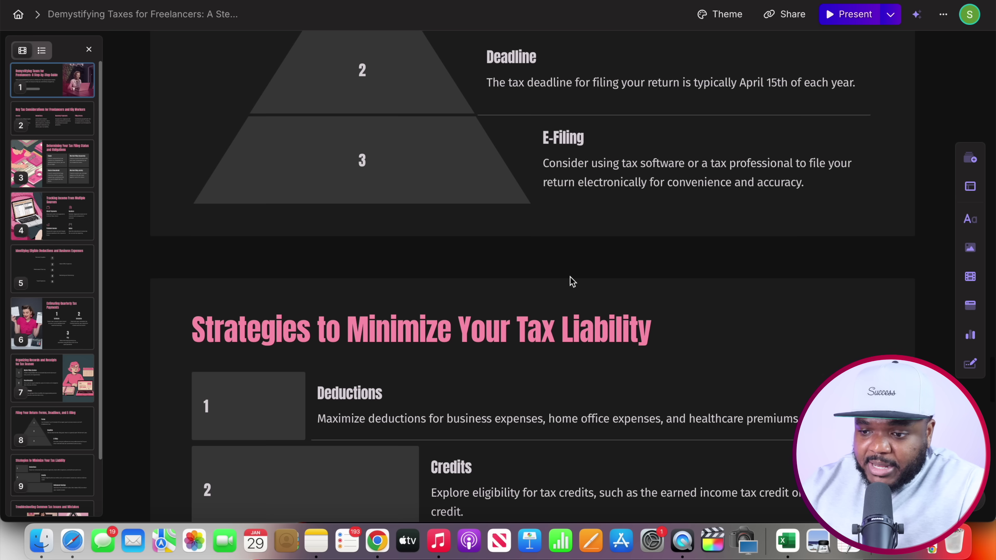
scroll(570, 277, up, 5)
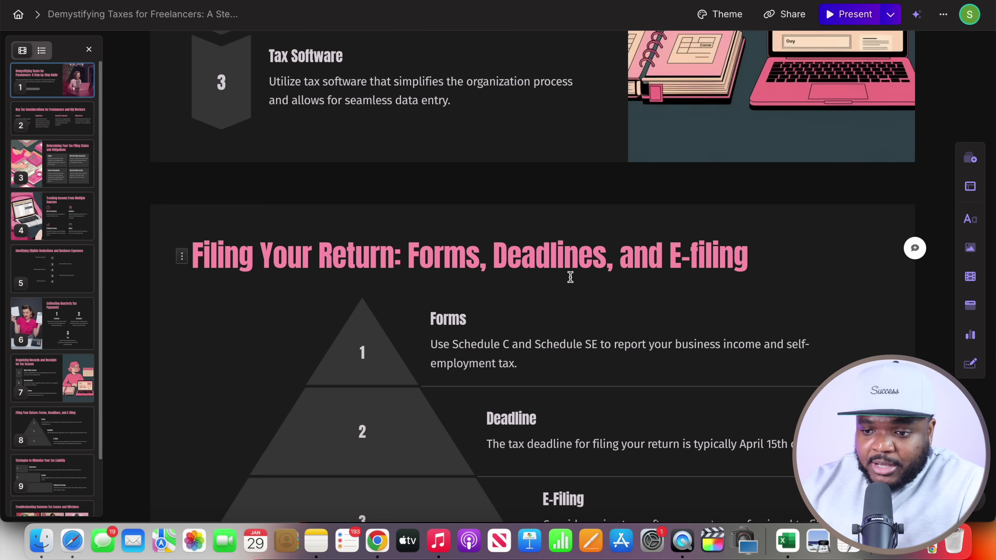
scroll(570, 277, up, 13)
scroll(570, 277, up, 8)
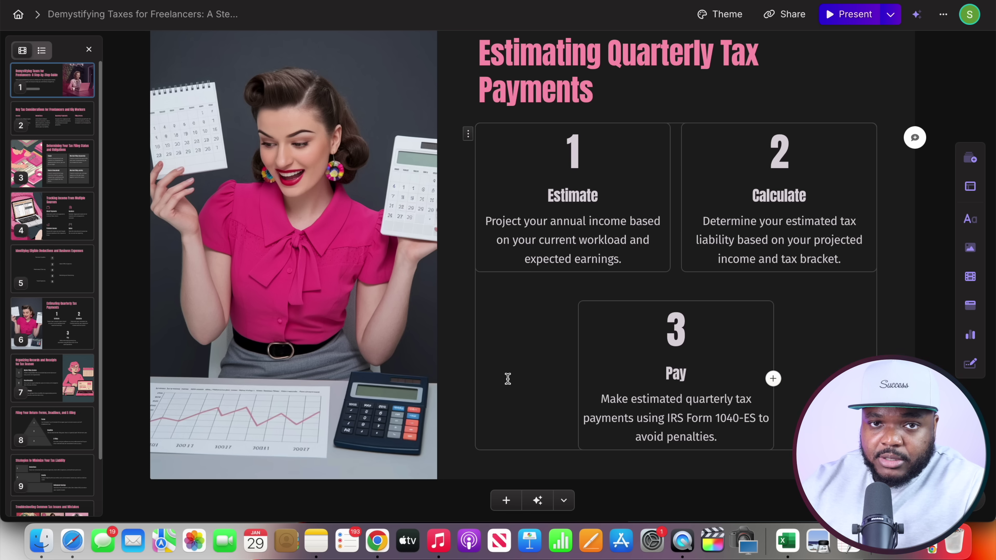
scroll(507, 379, up, 20)
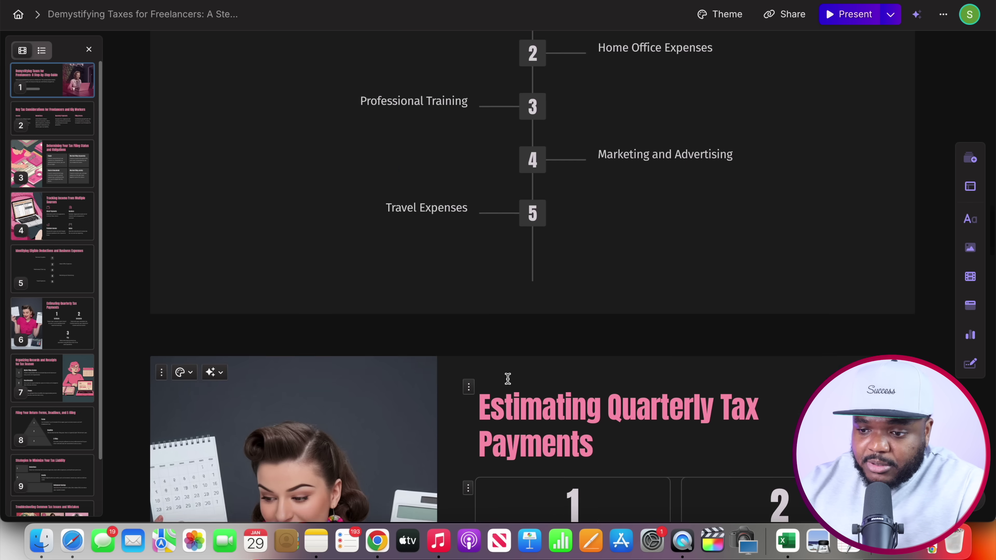
scroll(508, 379, up, 20)
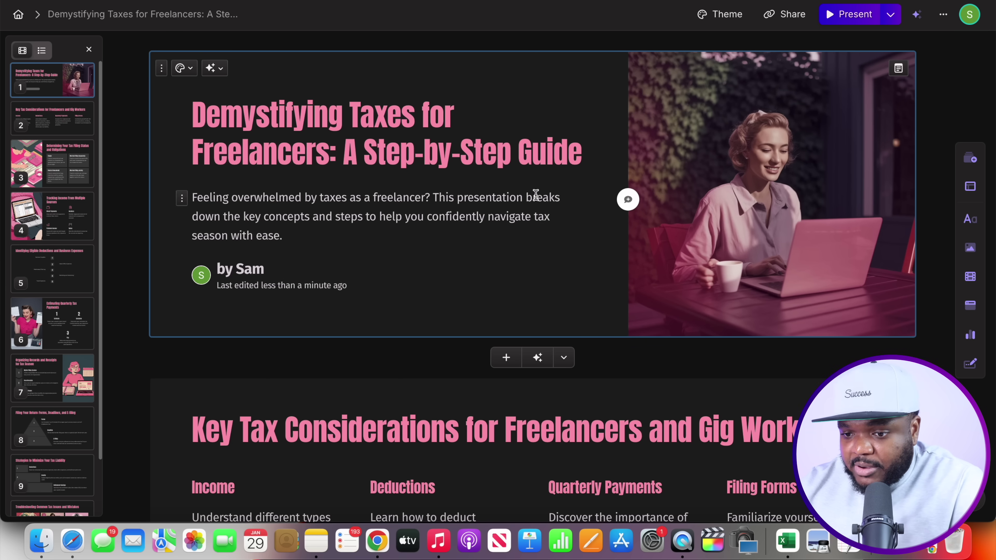
scroll(533, 196, down, 7)
scroll(536, 195, down, 7)
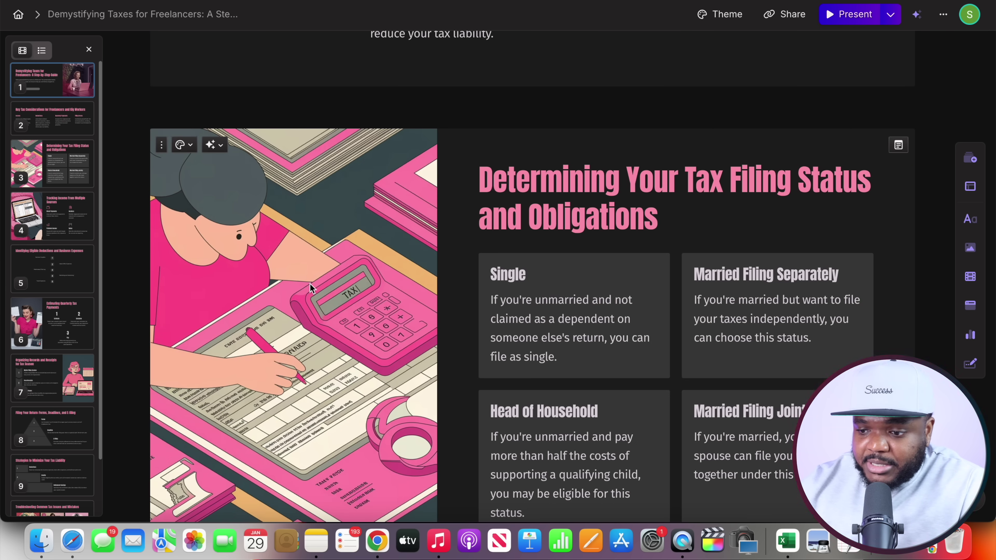
scroll(310, 283, down, 20)
scroll(396, 323, down, 16)
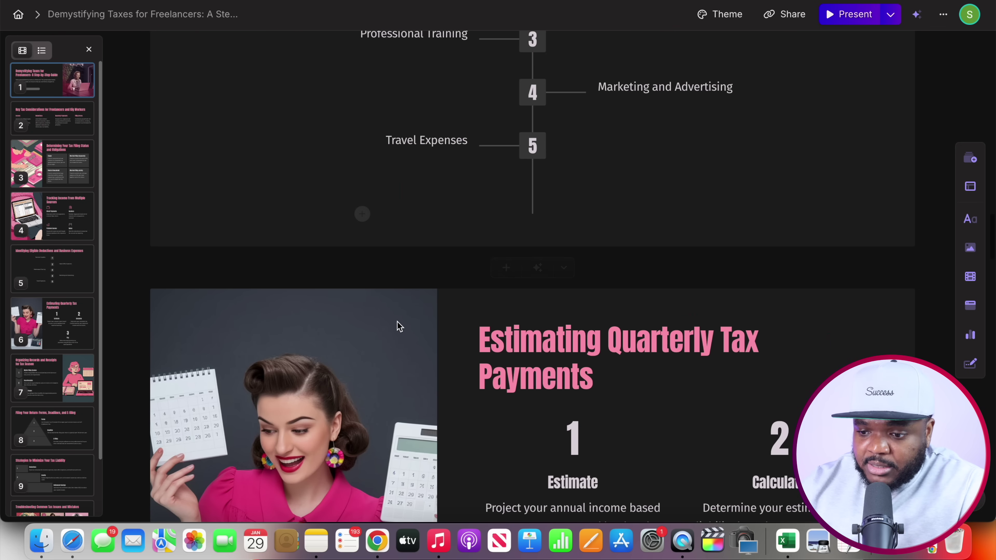
scroll(397, 326, down, 20)
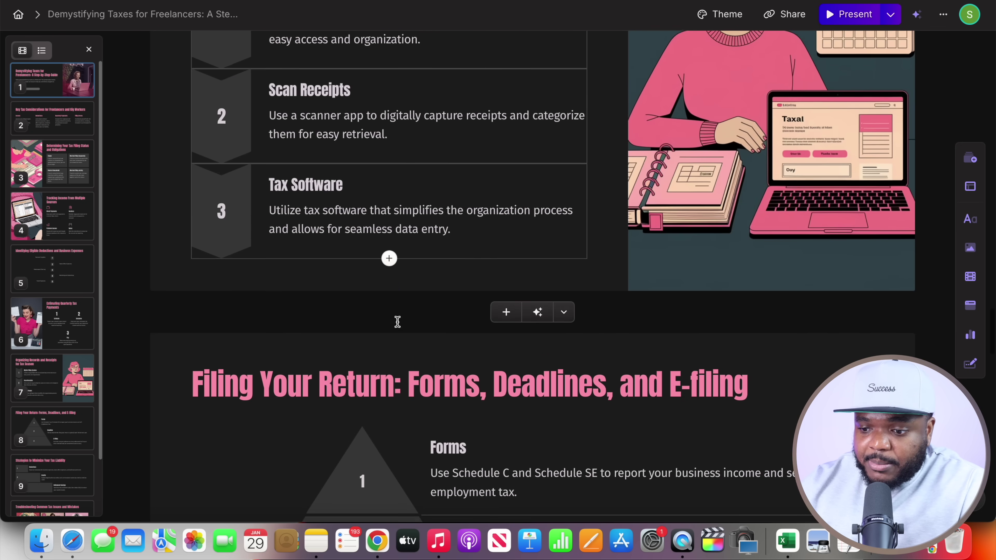
scroll(397, 325, down, 2)
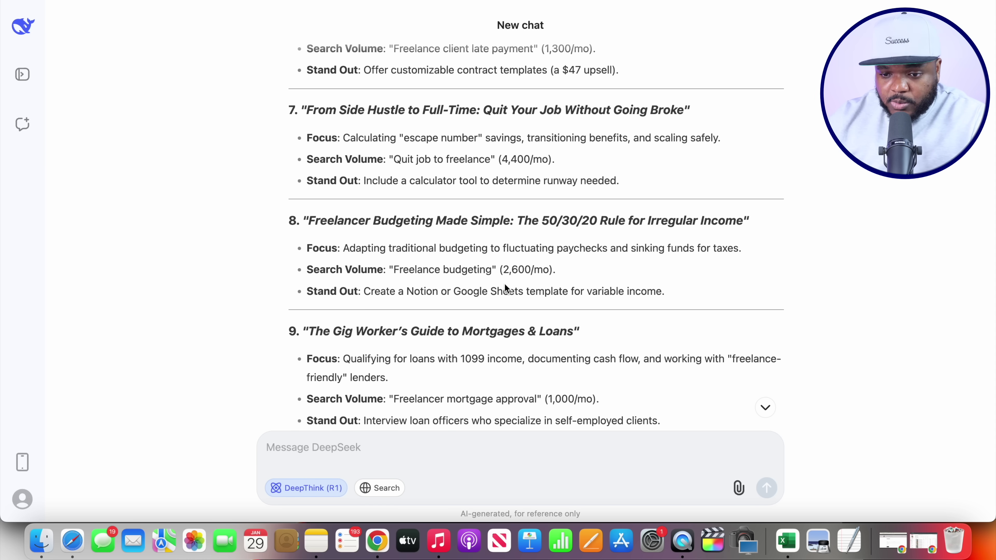
Step: Ask DeepSeek for 20 brandable domain names in the freelancer finance niche
text(Can you give me 20 domain/brand names to choose from for a website that will earn money from selling these types of digital products within the freelancer finance niche)
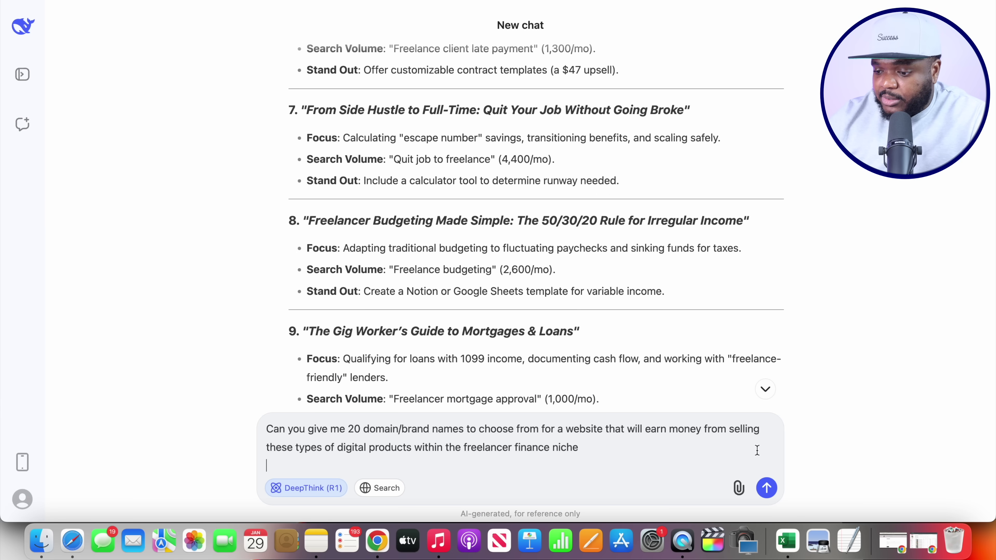
click(766, 487)
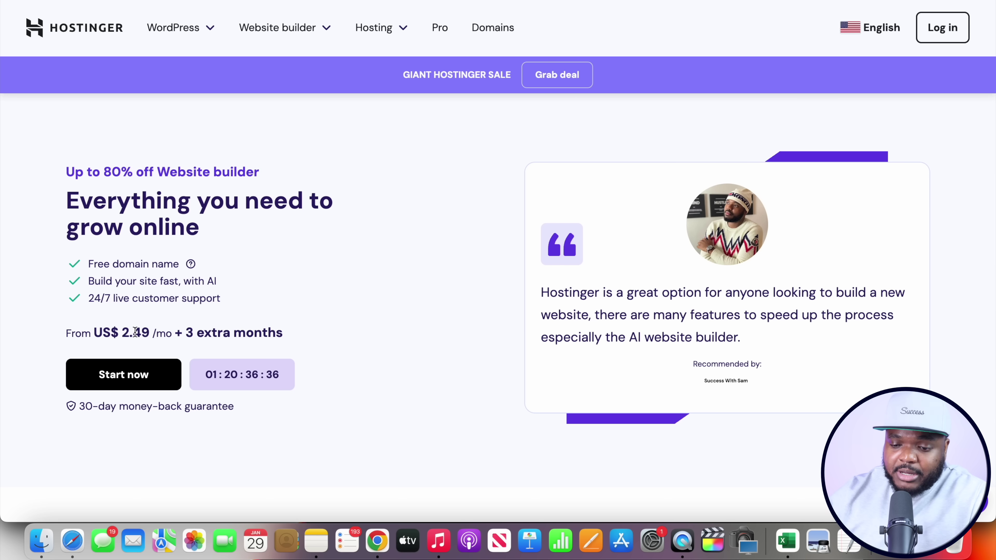
Step: Point out the website builder's US$2.49/month price and 3 extra months bonus
drag(121, 332, 158, 333)
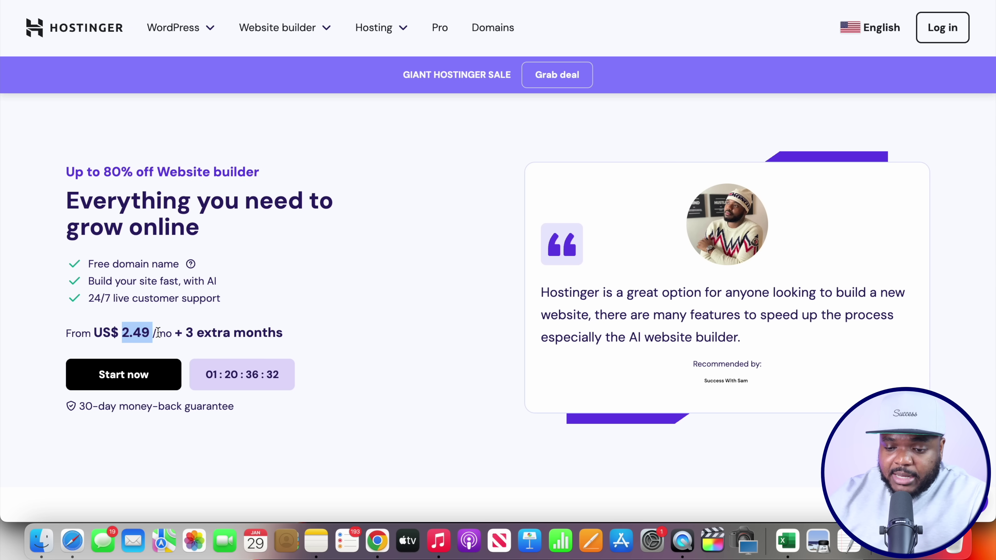
drag(190, 333, 283, 333)
click(334, 317)
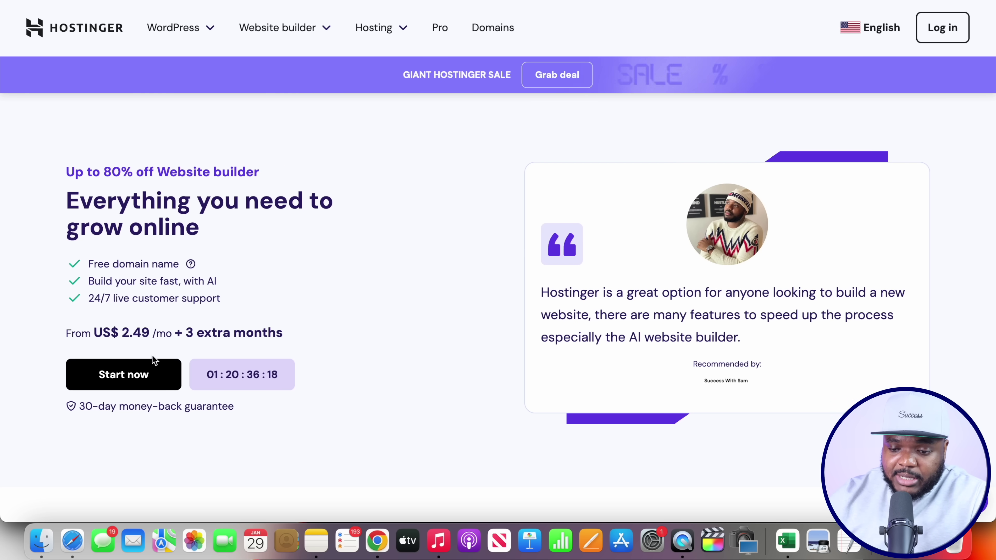
Step: Review the Business Website Builder plan, then begin claiming the free domain from the dashboard
click(145, 378)
scroll(99, 383, down, 3)
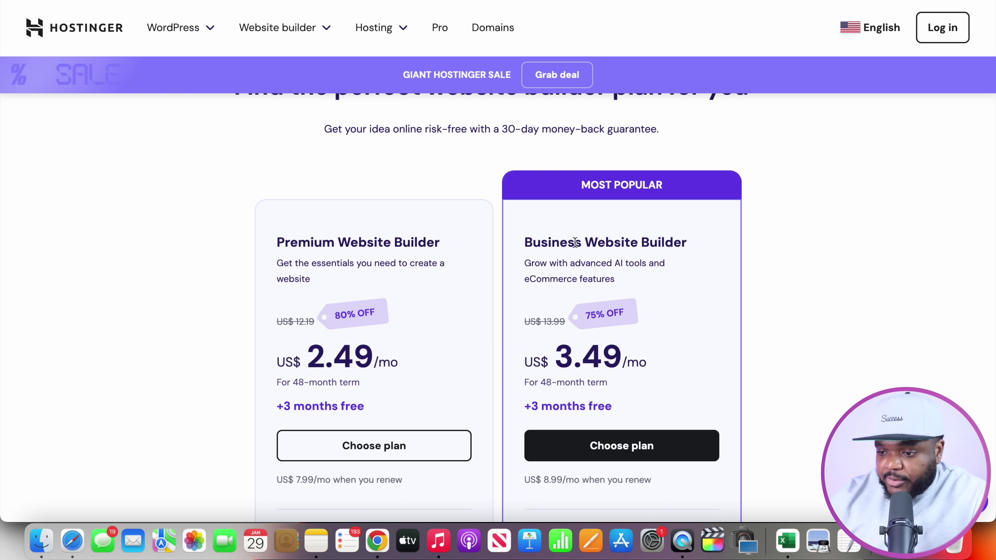
drag(541, 222, 685, 222)
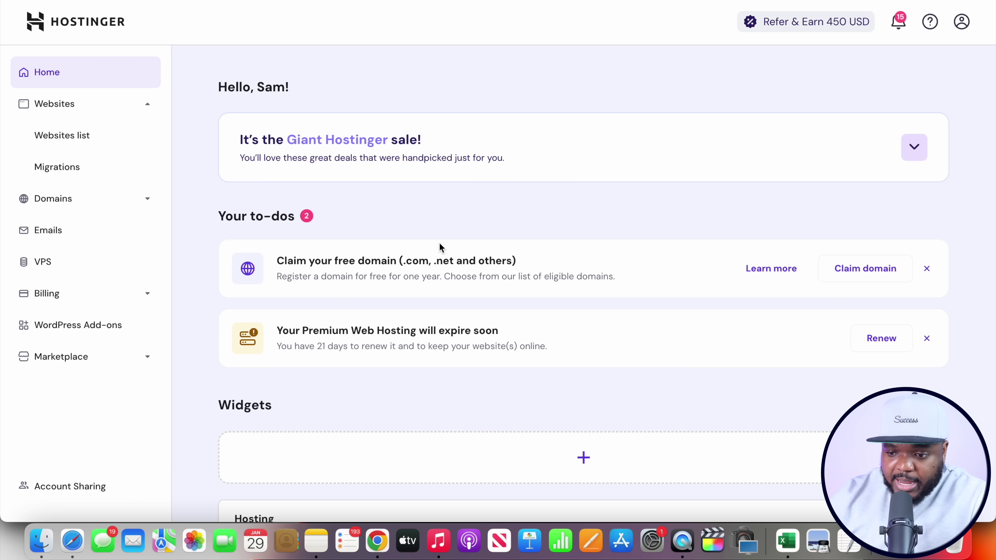
drag(276, 265, 369, 265)
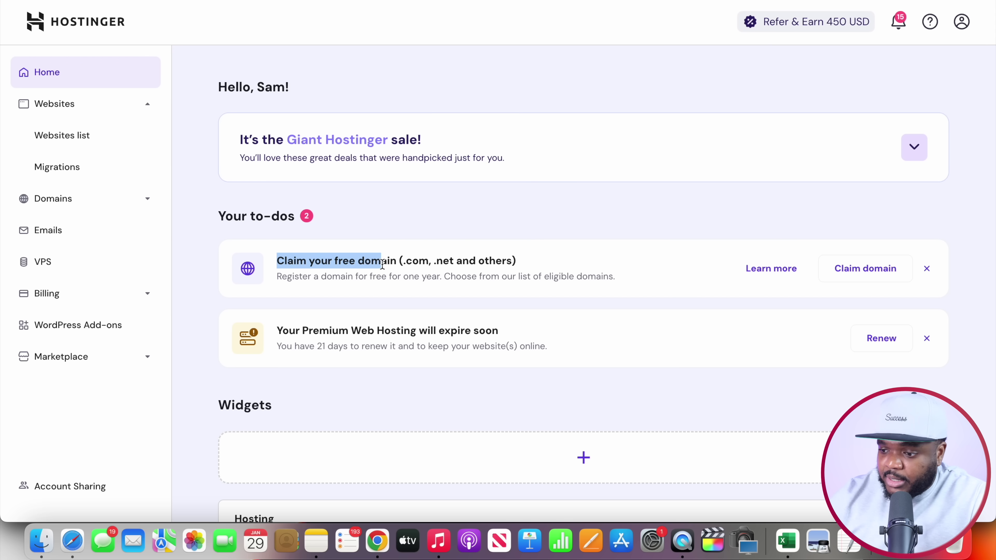
click(882, 278)
Step: Take FreelancerLedger from DeepSeek's idea 7 and put it into Hostinger's domain search field
key(super+Tab)
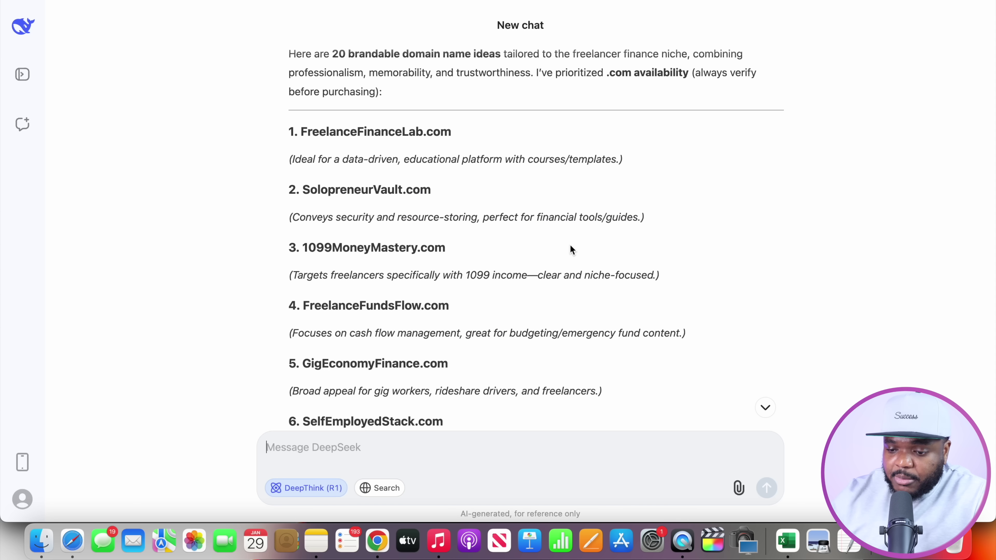
scroll(569, 245, down, 3)
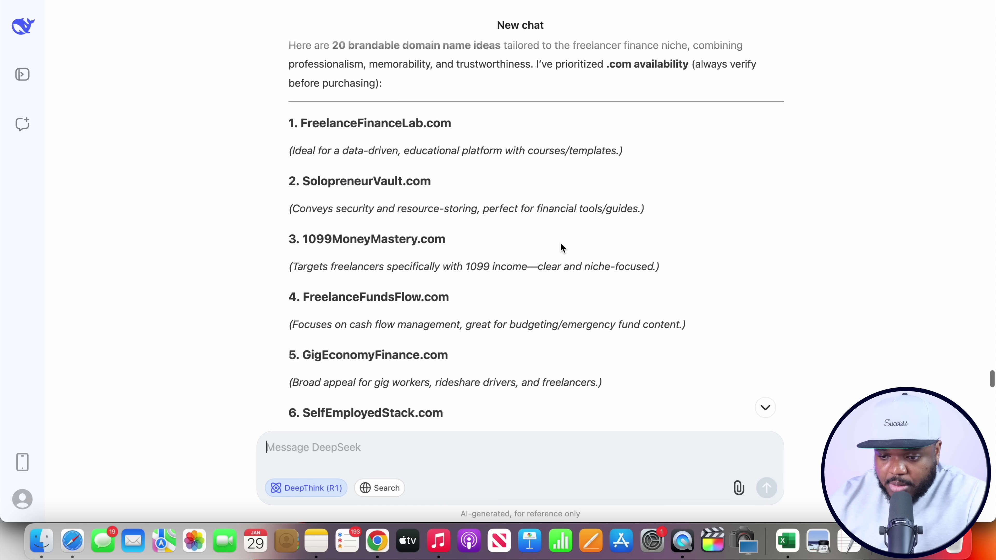
scroll(563, 247, down, 3)
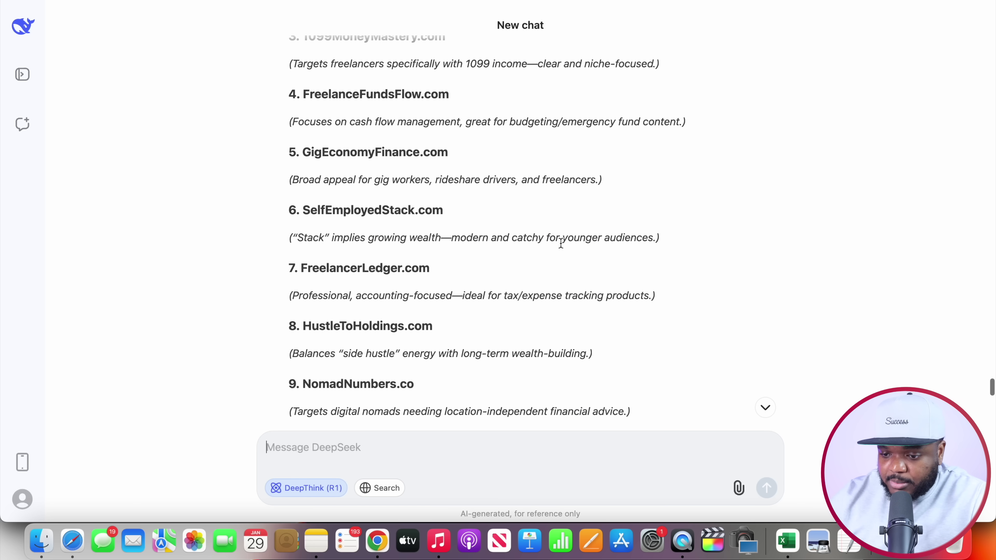
scroll(563, 248, down, 3)
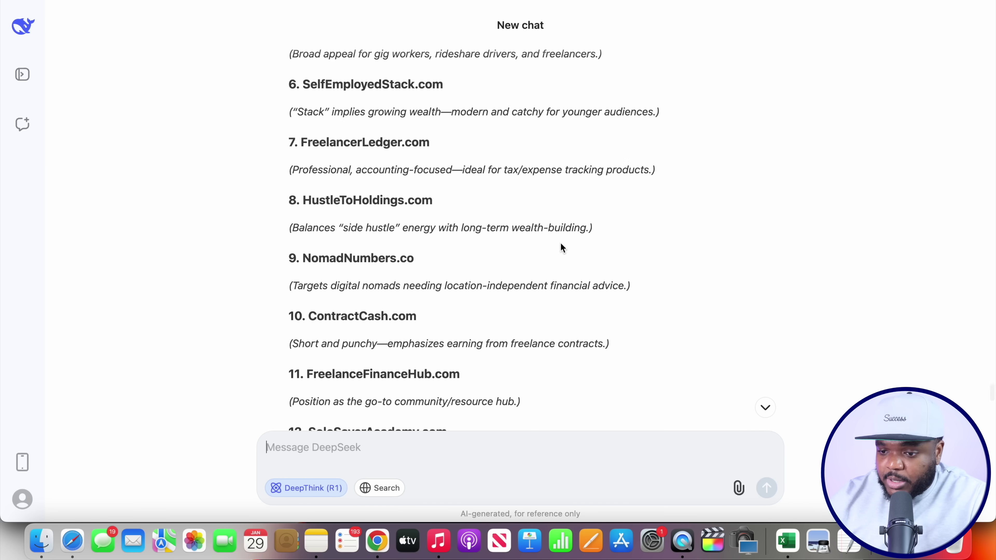
scroll(563, 248, up, 1)
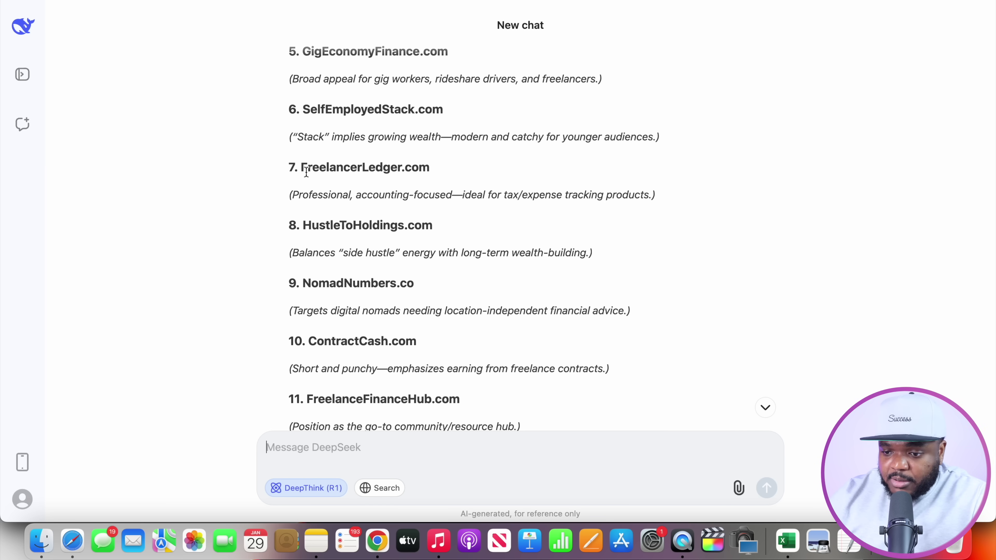
drag(303, 169, 406, 167)
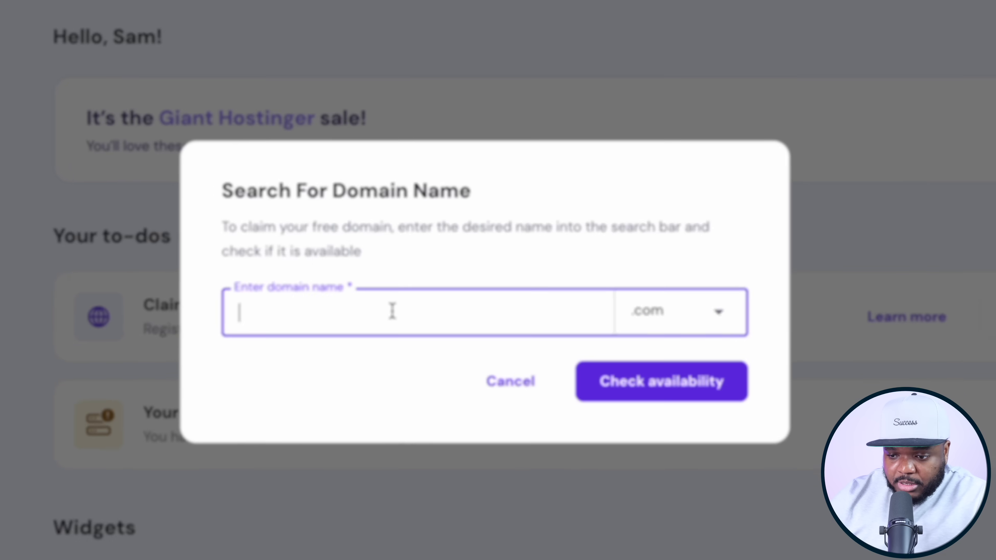
text(FreelancerLedger)
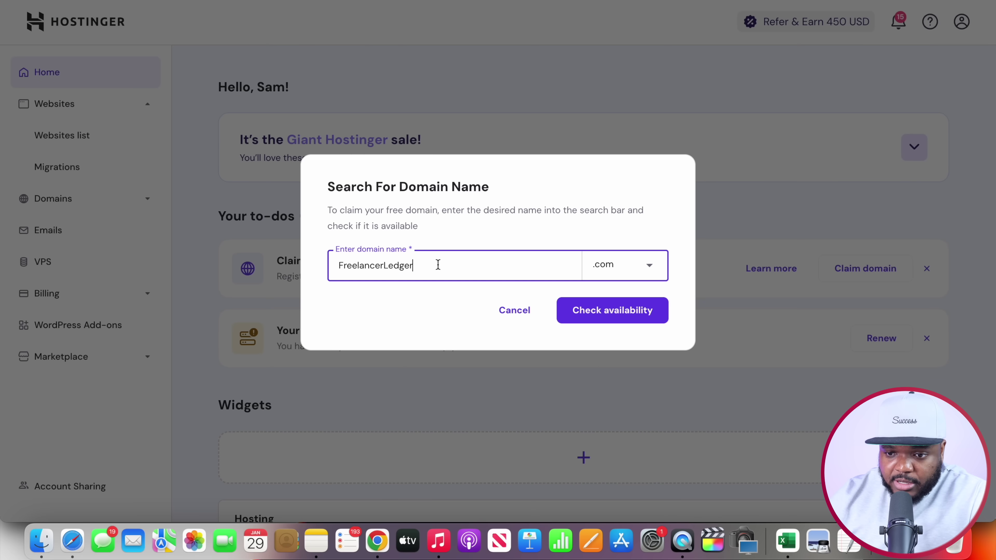
Step: Confirm freelancerledger.com is available at $0.00/yr and claim it as the free domain
click(613, 318)
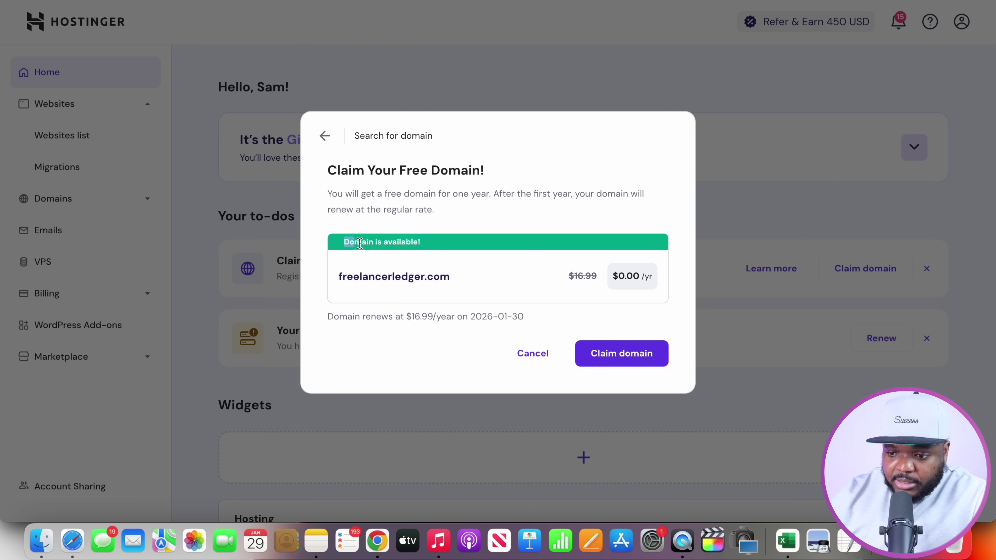
drag(360, 244, 437, 241)
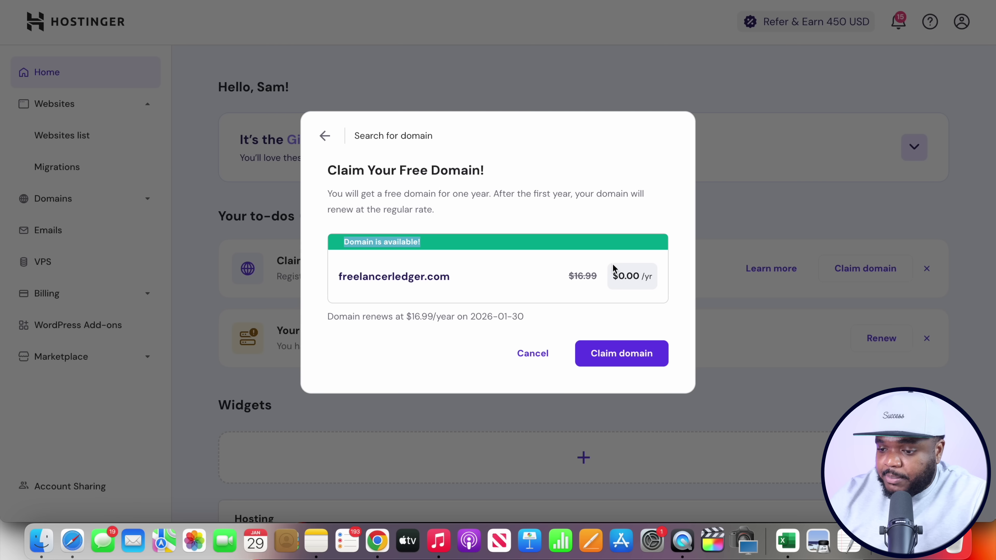
drag(619, 279, 623, 278)
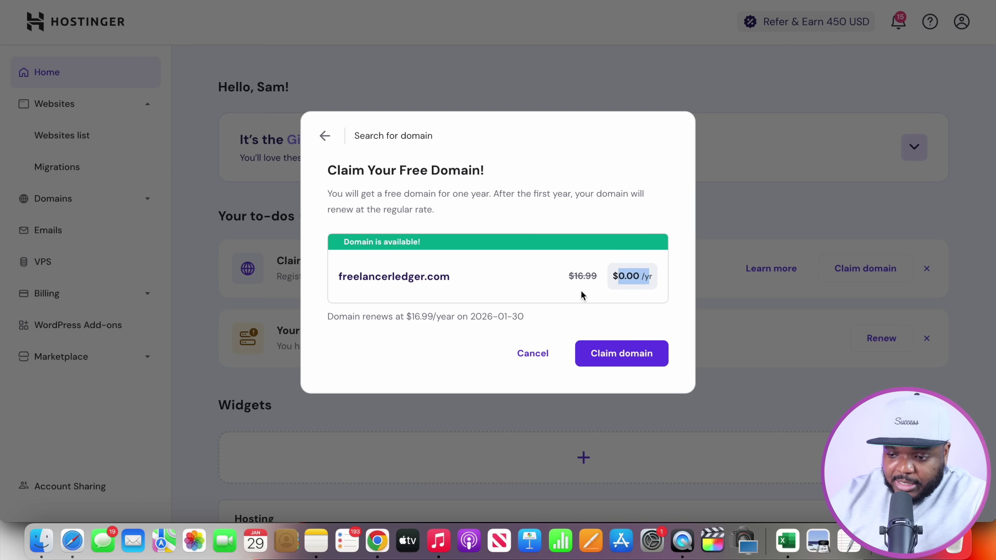
click(663, 348)
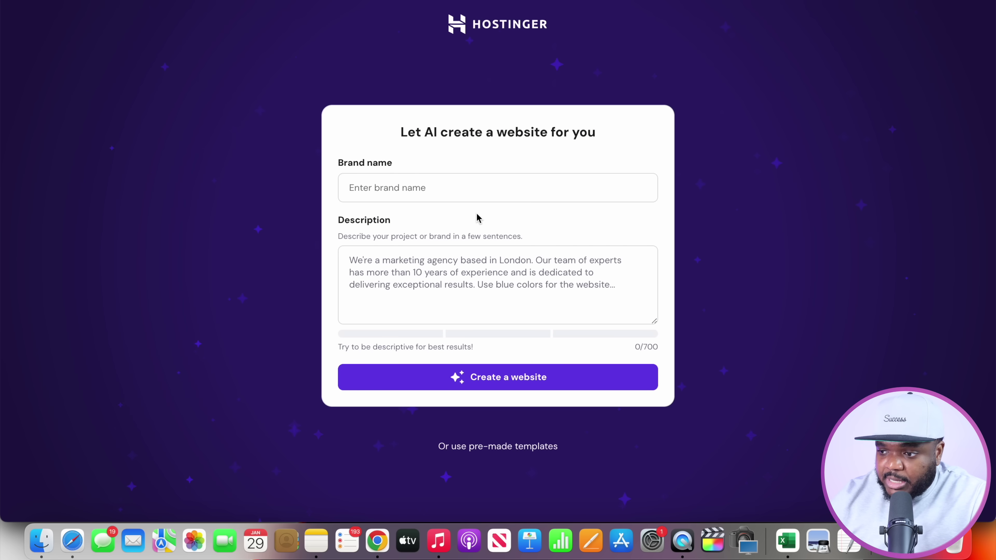
Step: Enter 'Freelancer Ledger' as the brand name in the AI website builder form
click(376, 187)
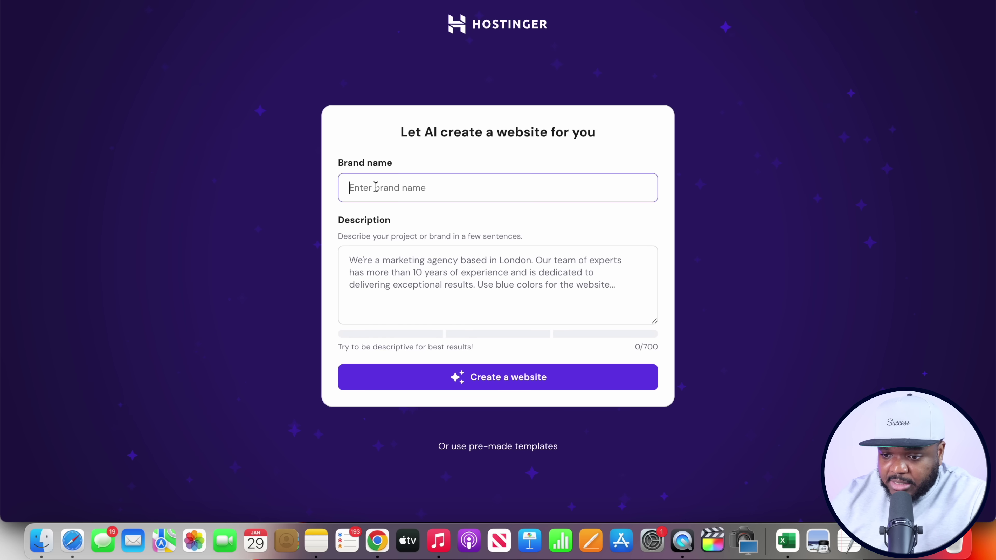
text(Freelance Ledger)
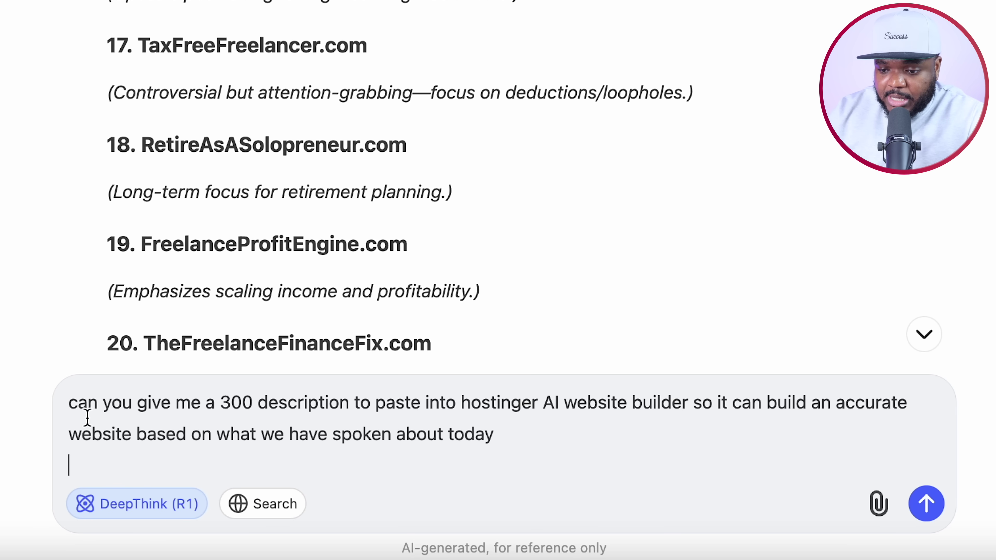
Step: Go over the description request, then select DeepSeek's Website Description paragraph to copy
drag(79, 410, 336, 419)
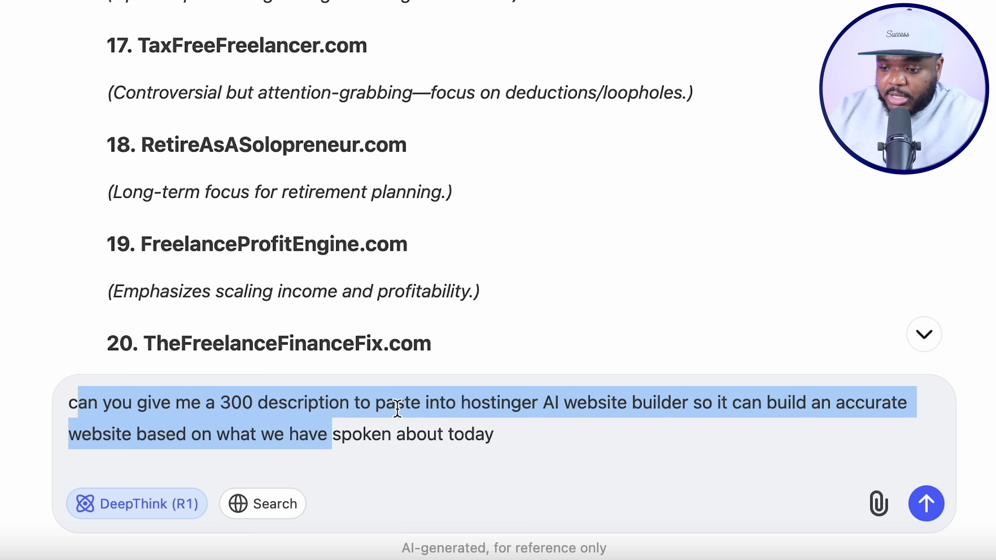
click(391, 399)
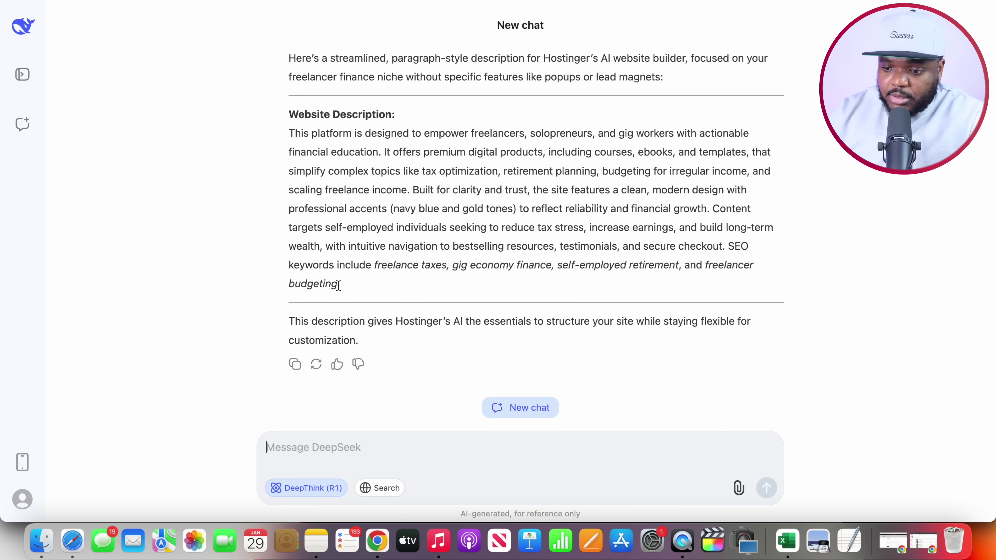
drag(338, 284, 277, 140)
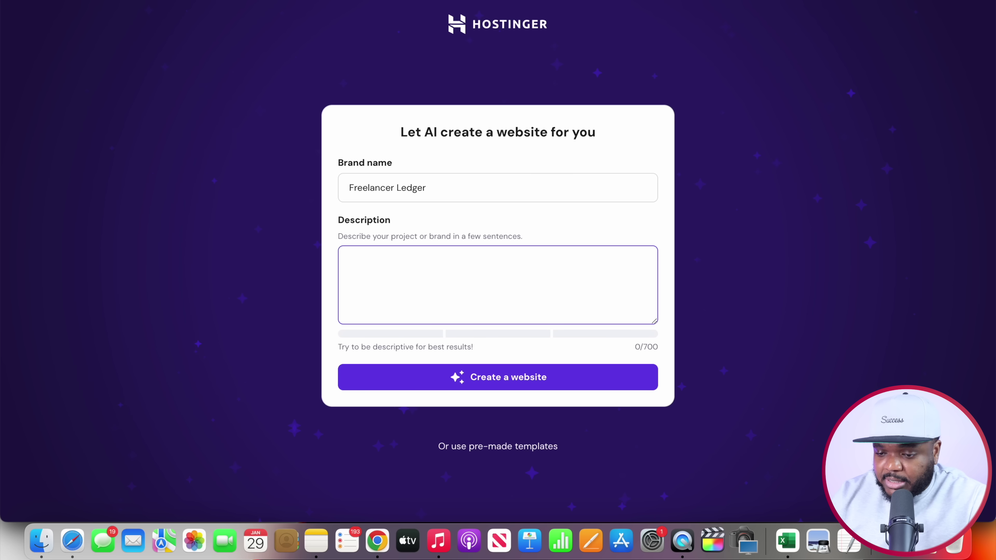
Step: Paste the site description, keep the online store option on, and create the Freelancer Ledger website
key(super+v)
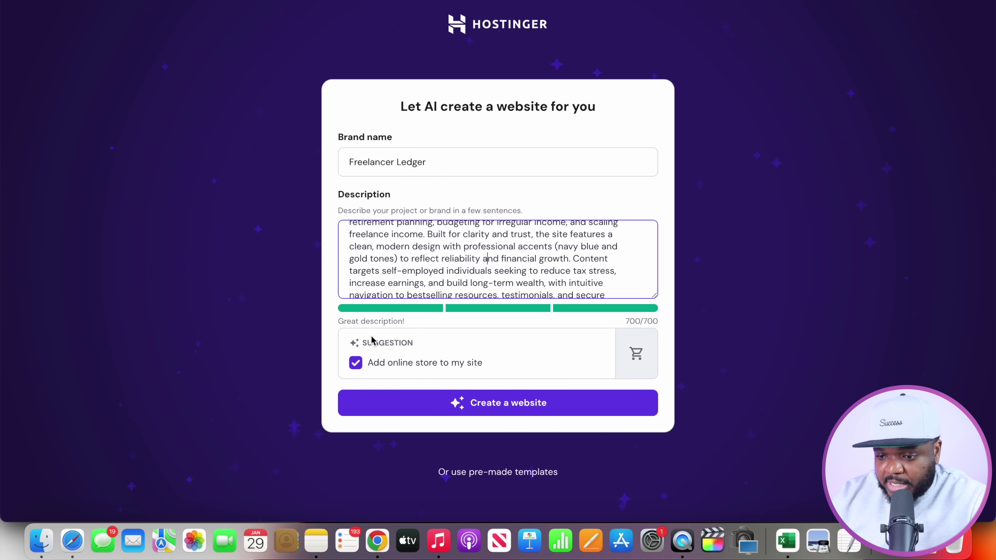
drag(367, 344, 414, 344)
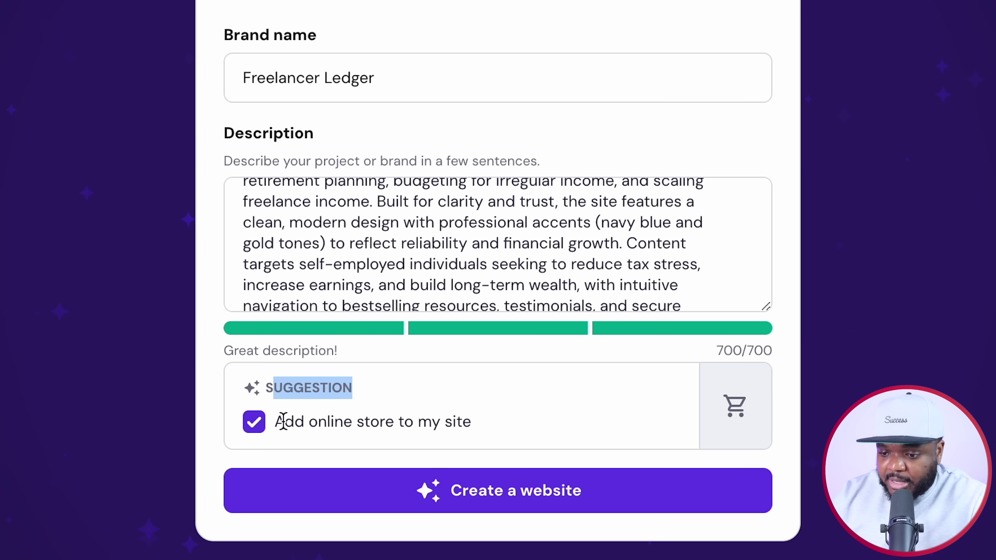
drag(284, 422, 425, 422)
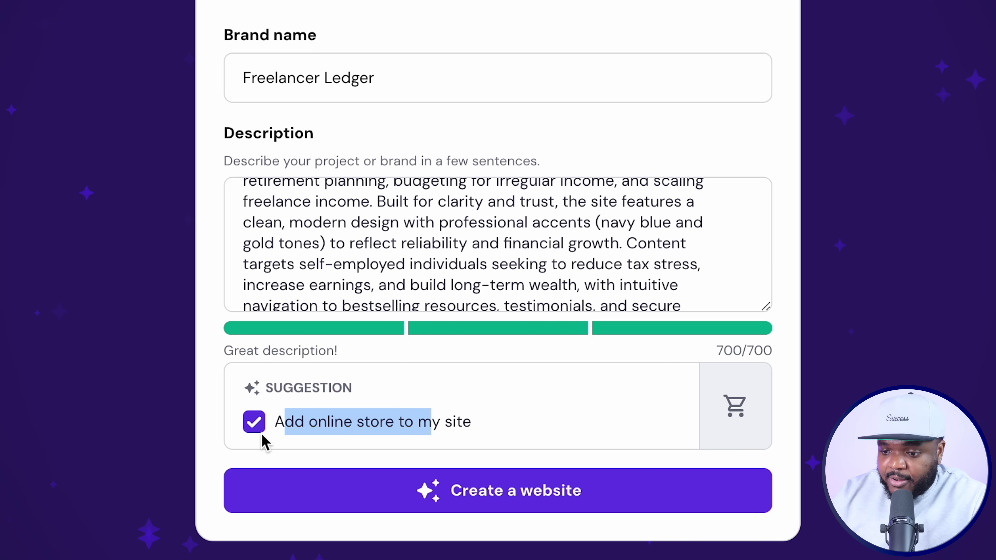
click(253, 424)
click(254, 424)
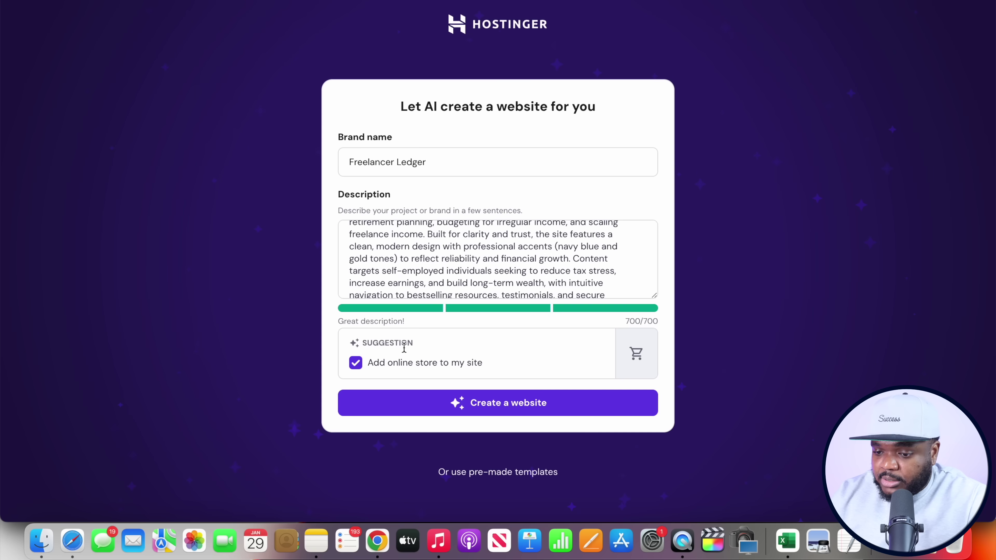
click(540, 414)
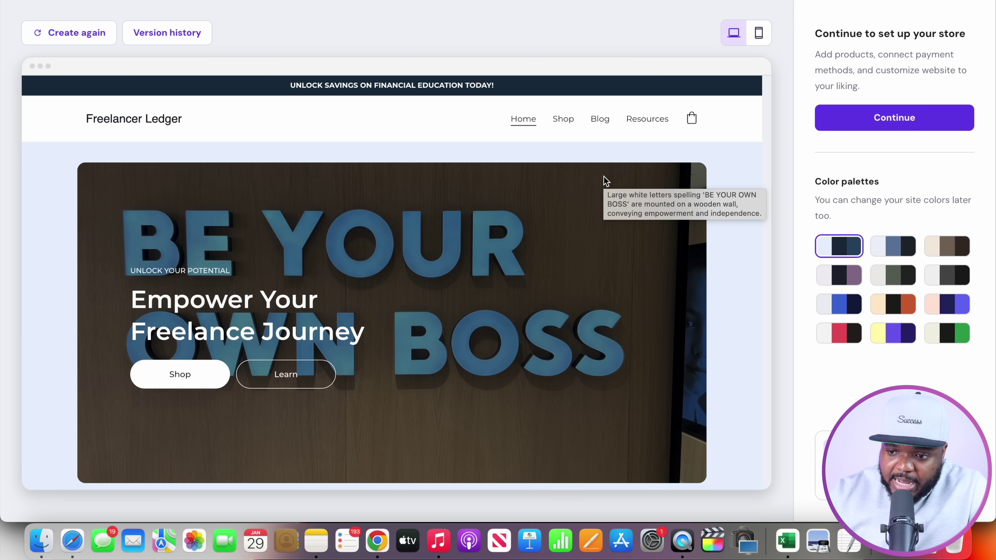
Step: Scroll the generated home page preview, then view the Shop page's product listings
scroll(606, 181, down, 10)
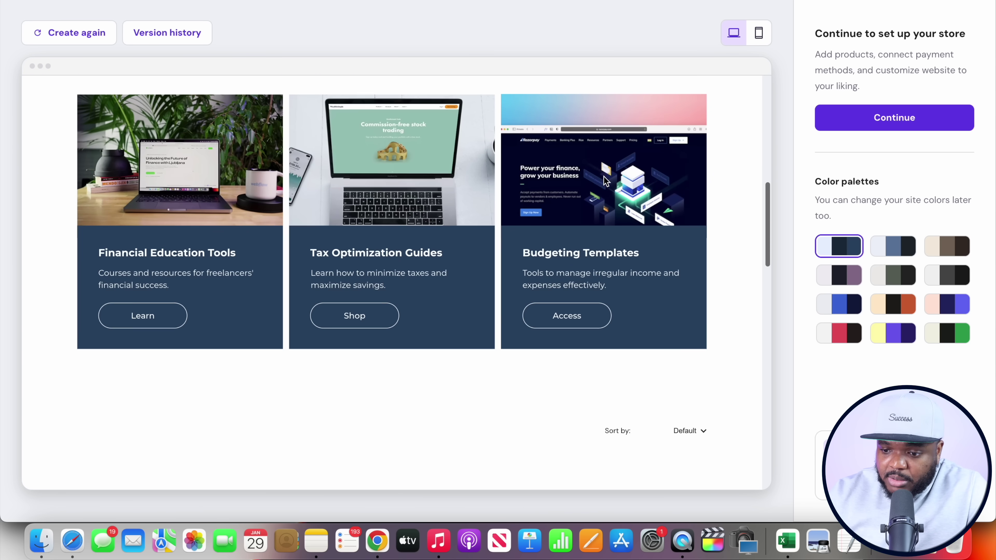
scroll(605, 180, down, 15)
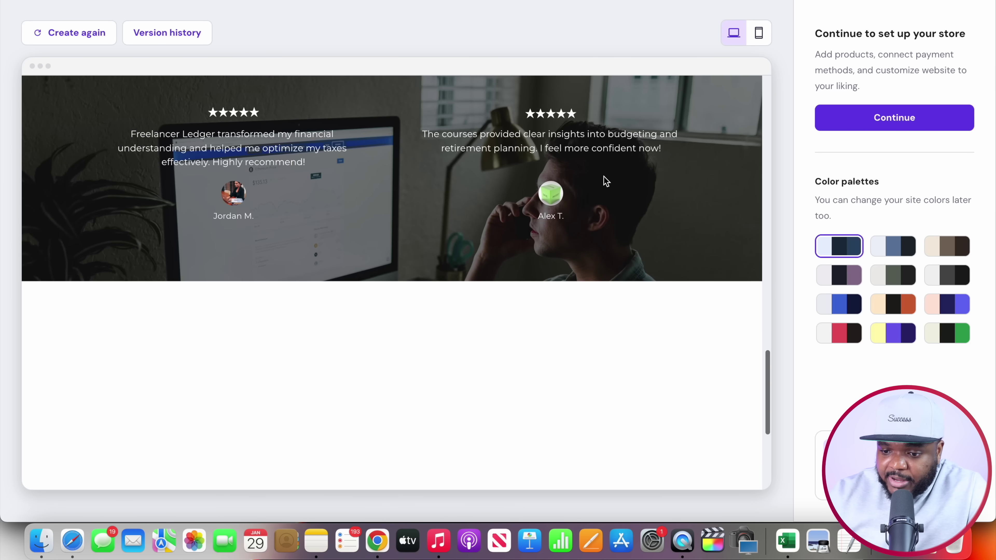
scroll(606, 180, down, 5)
scroll(605, 180, up, 20)
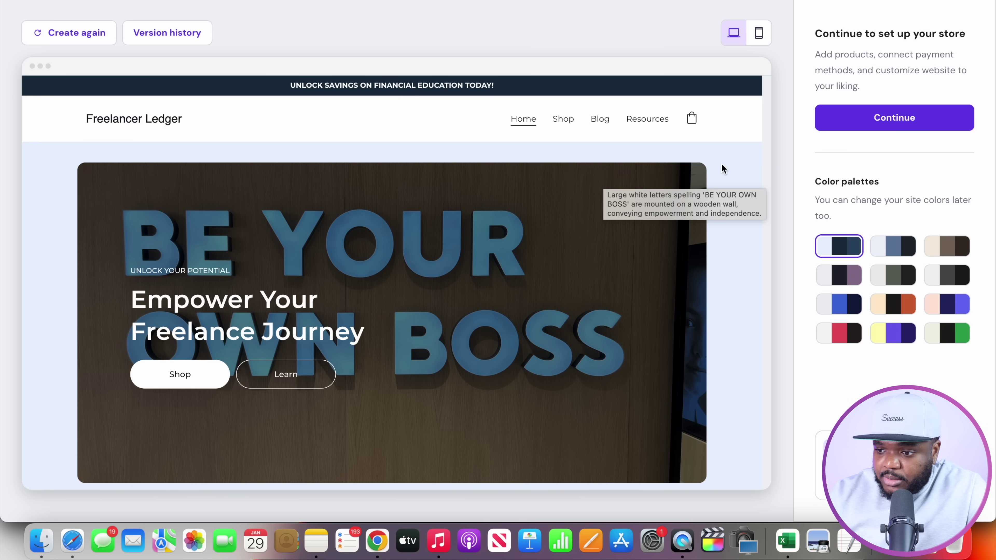
click(561, 120)
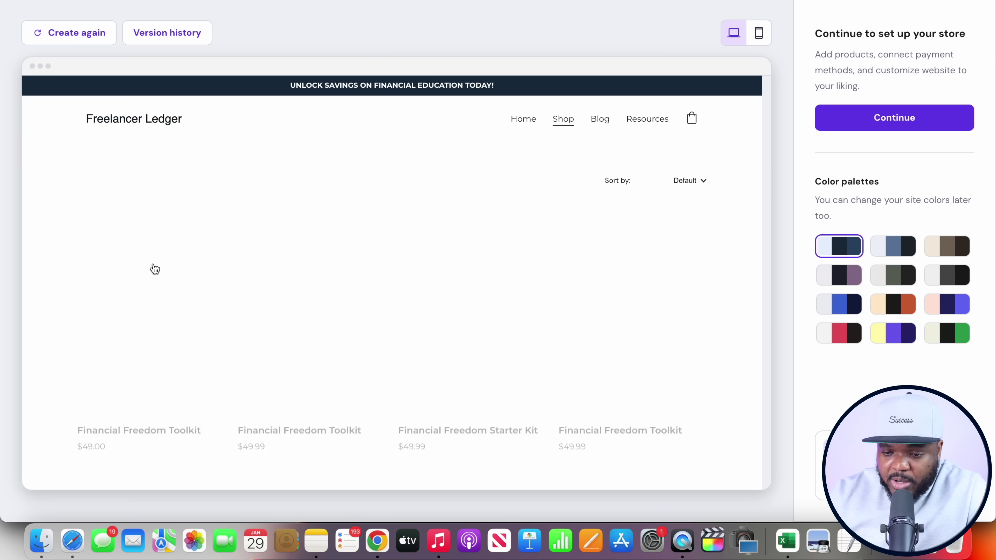
Step: Scroll the Shop page, then browse the posts on the site's Blog page
scroll(175, 310, down, 3)
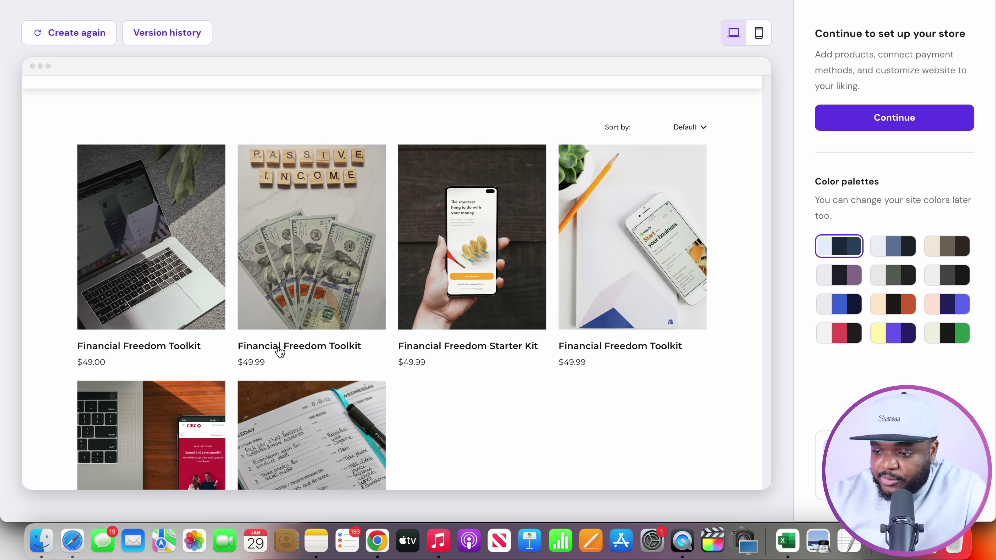
scroll(279, 352, up, 3)
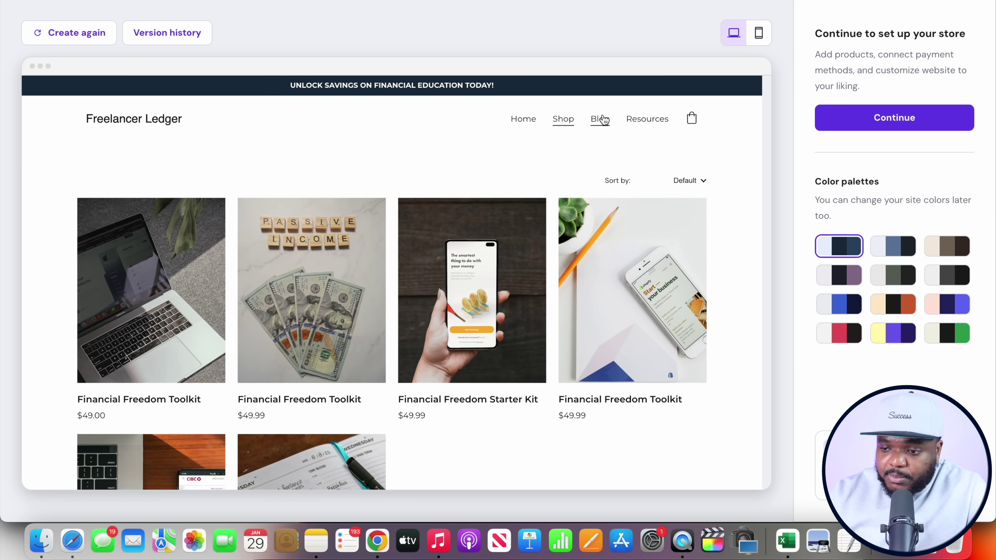
click(594, 119)
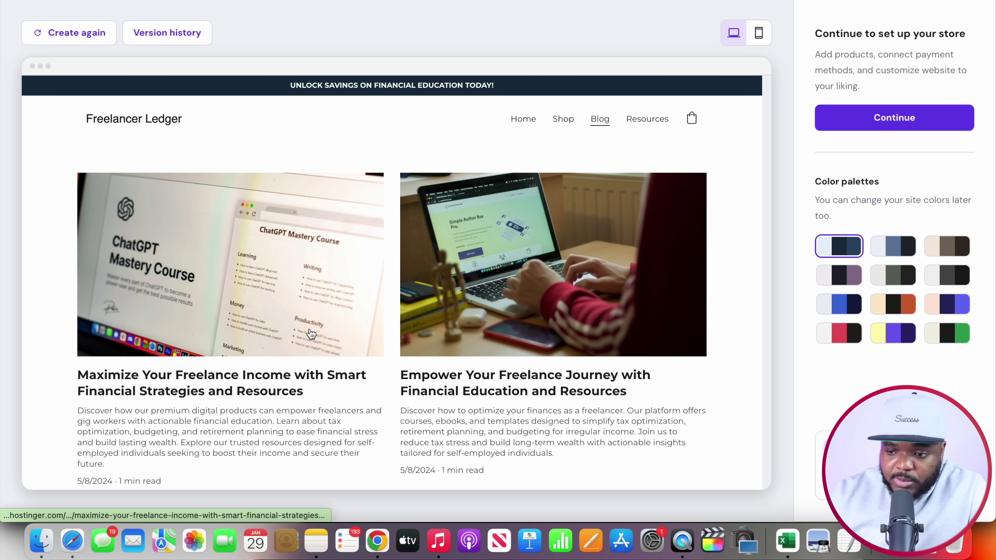
scroll(311, 334, down, 1)
scroll(311, 333, down, 2)
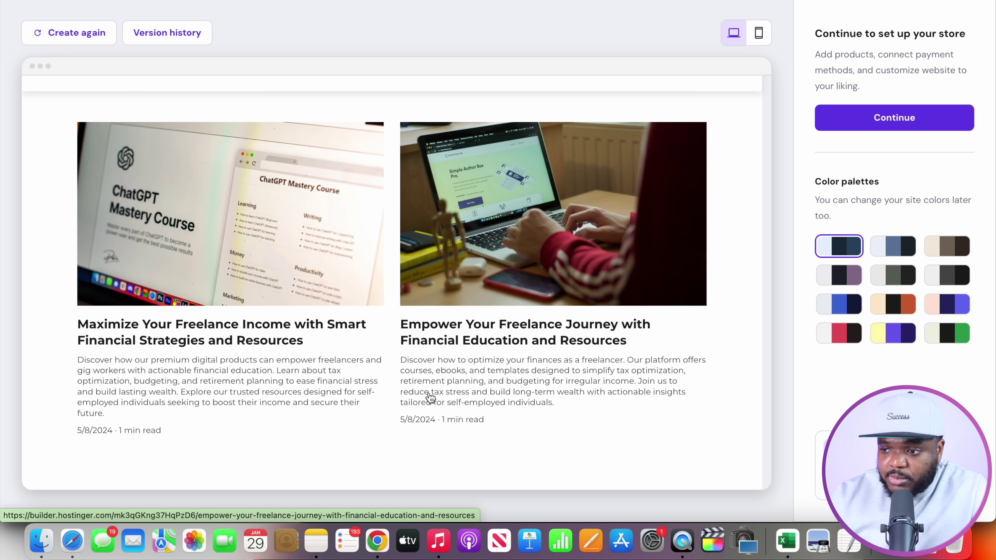
Step: Browse the Resources page, 'Empower Your Finances', with Budgeting Templates and Tax Optimization Guide
click(647, 119)
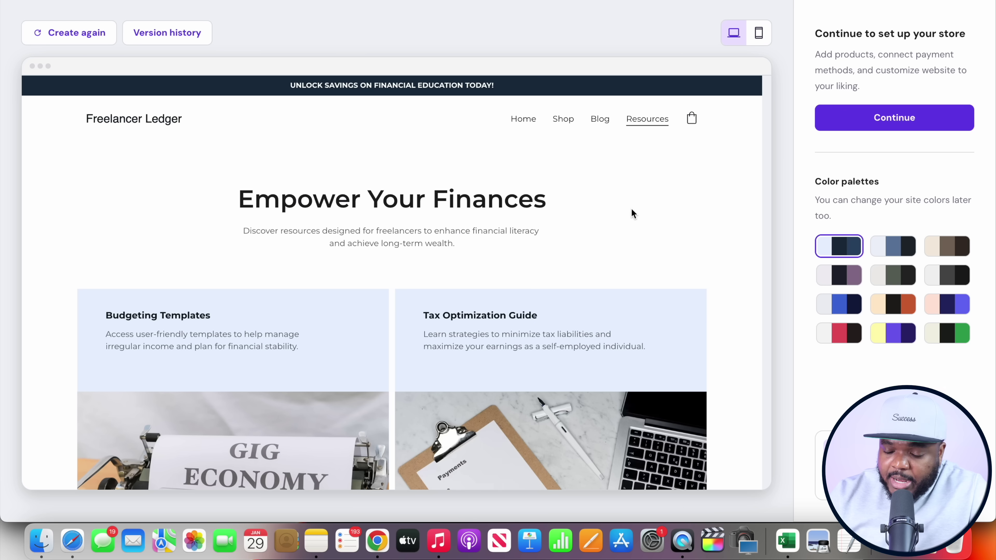
scroll(632, 213, down, 2)
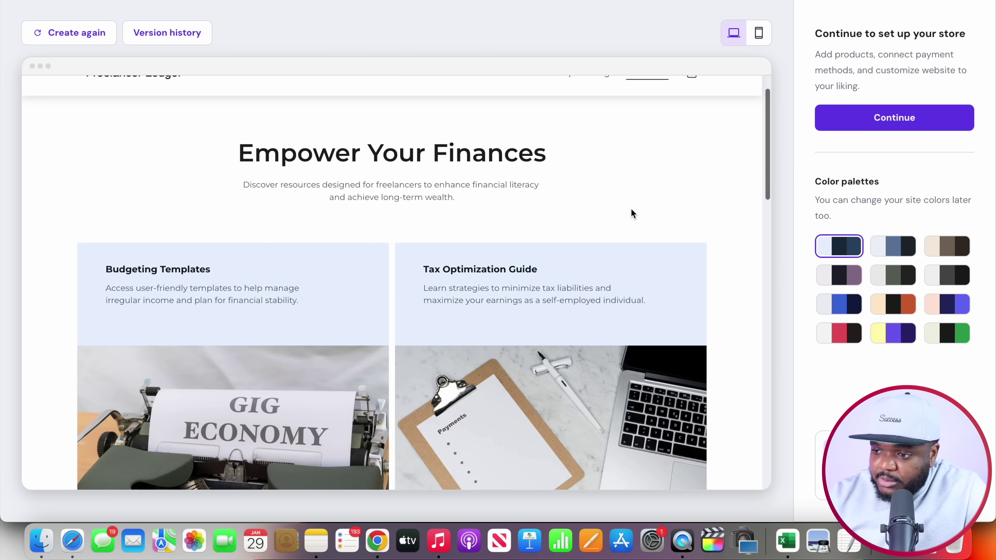
scroll(702, 197, down, 2)
scroll(701, 192, down, 8)
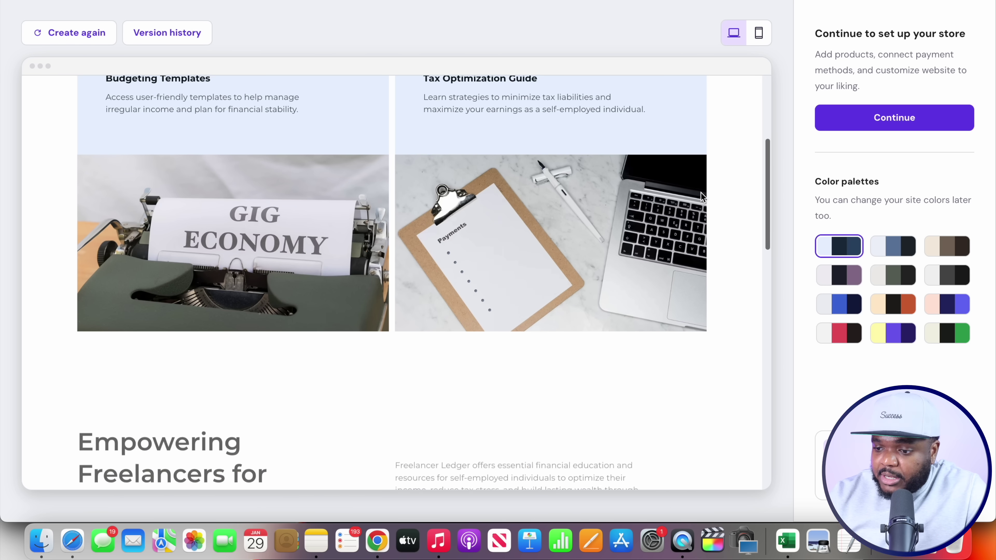
scroll(700, 192, up, 12)
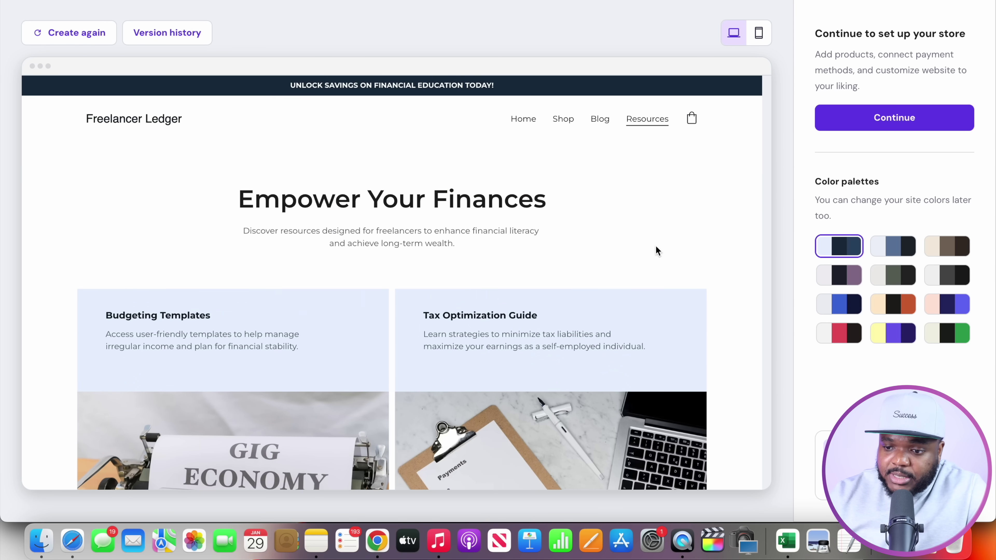